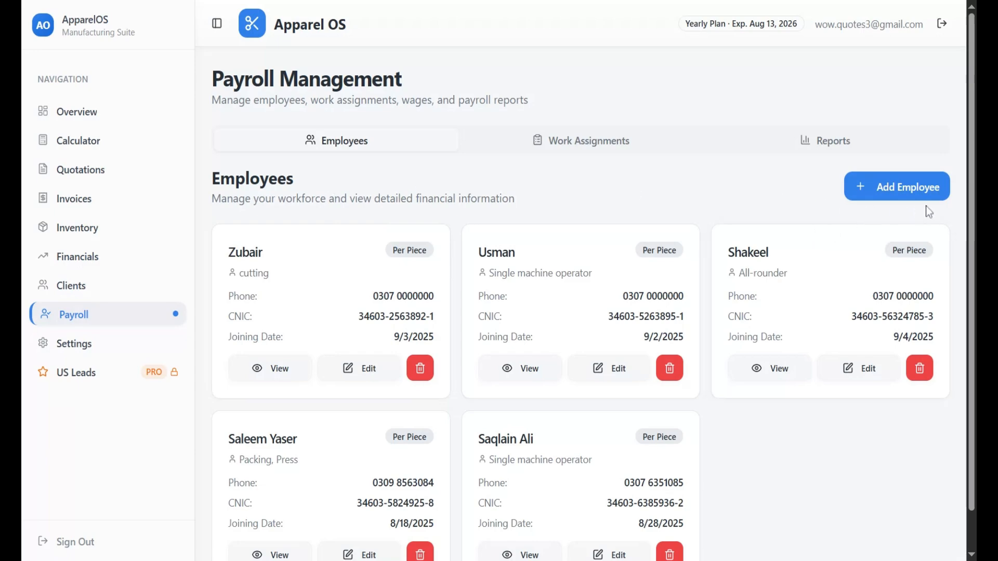
Open the Add New Employee form and look over its fields
left_click(902, 193)
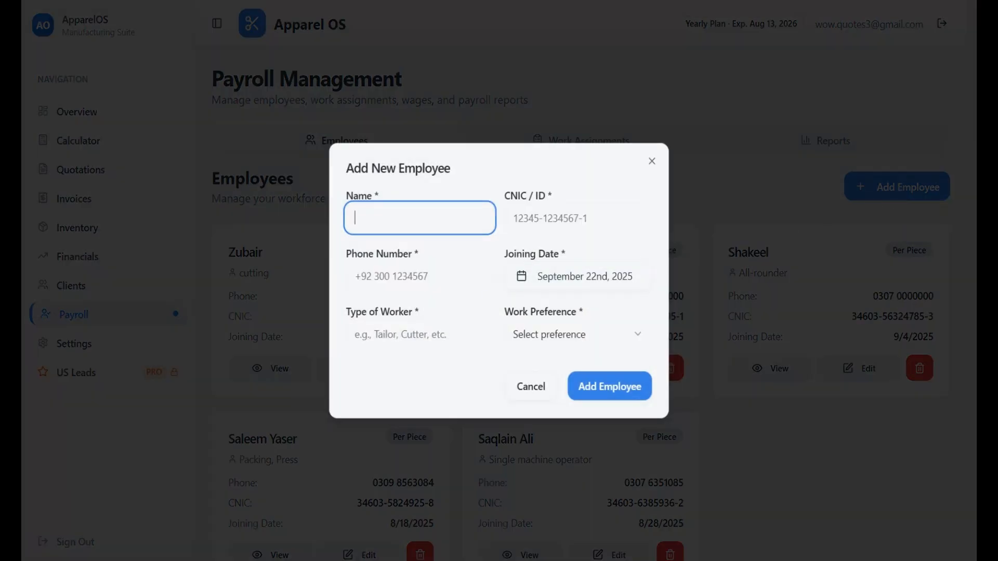
left_click(388, 416)
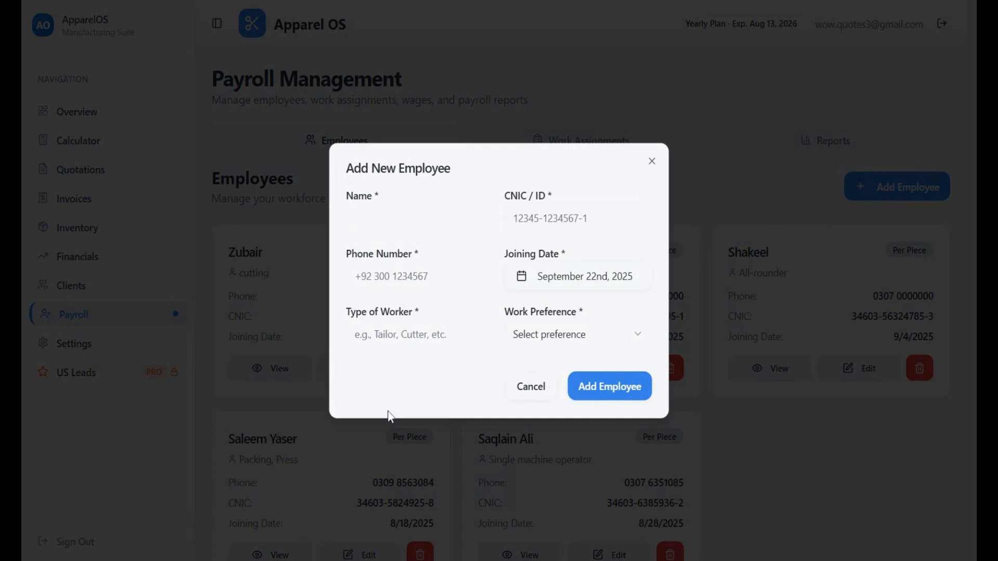
left_click(391, 278)
left_click(394, 335)
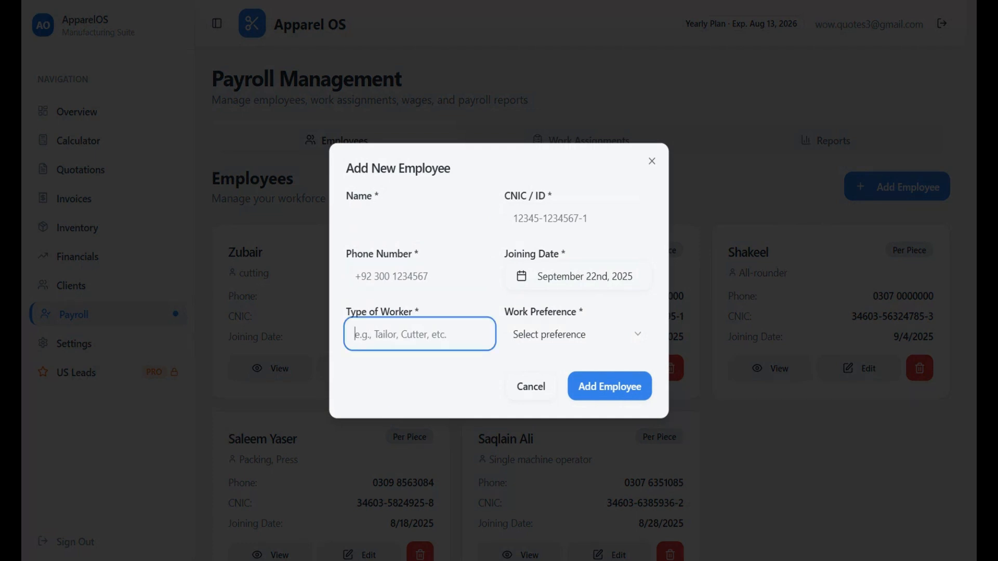
left_click(546, 221)
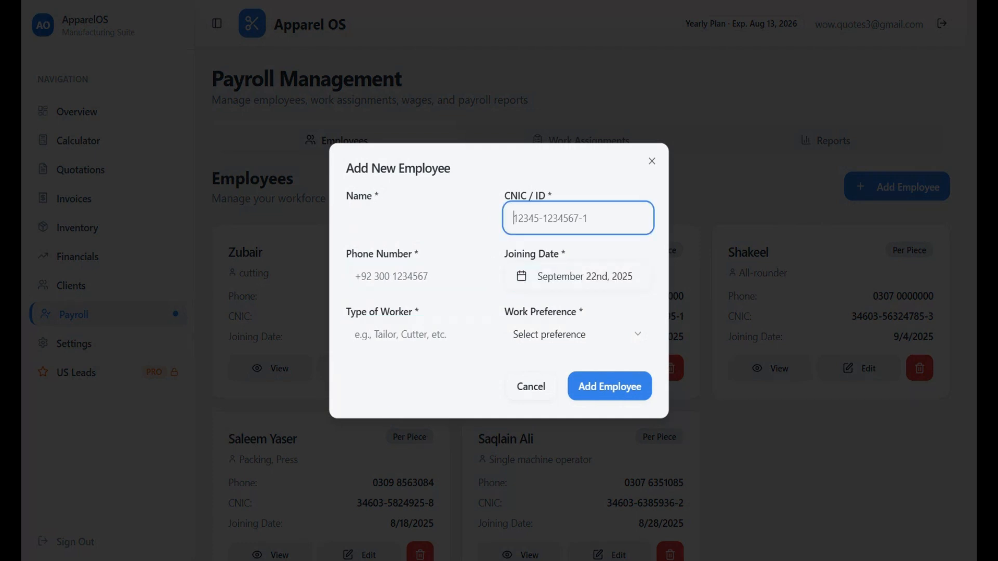
left_click(435, 370)
Enter the employee's name, CNIC and phone number, with worker type 'designer' instead of 'cutting'
left_click(377, 219)
type("Khalid")
key("Tab")
key("Tab")
type("+92 000 000 000")
key("Tab")
type("cutting")
key("ctrl+a")
type("designer")
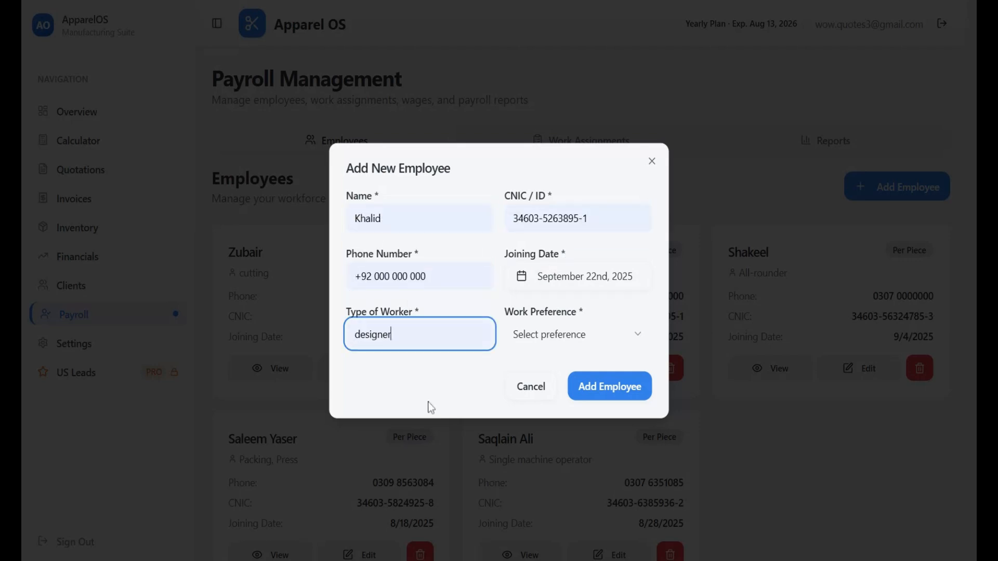
left_click(543, 282)
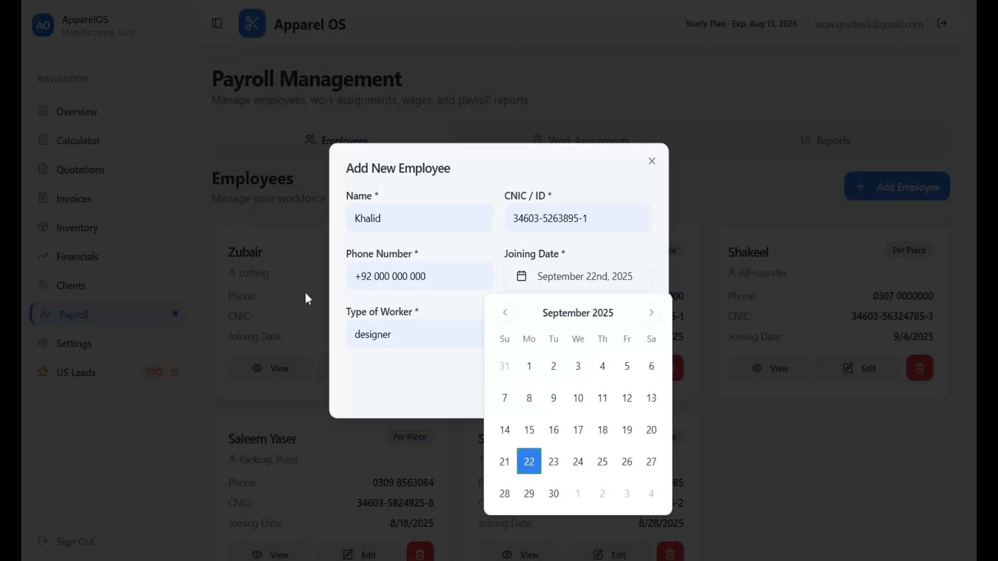
Set joining date September 2nd, 2025 and Fixed Salary of 30000 monthly, then save the employee
left_click(554, 367)
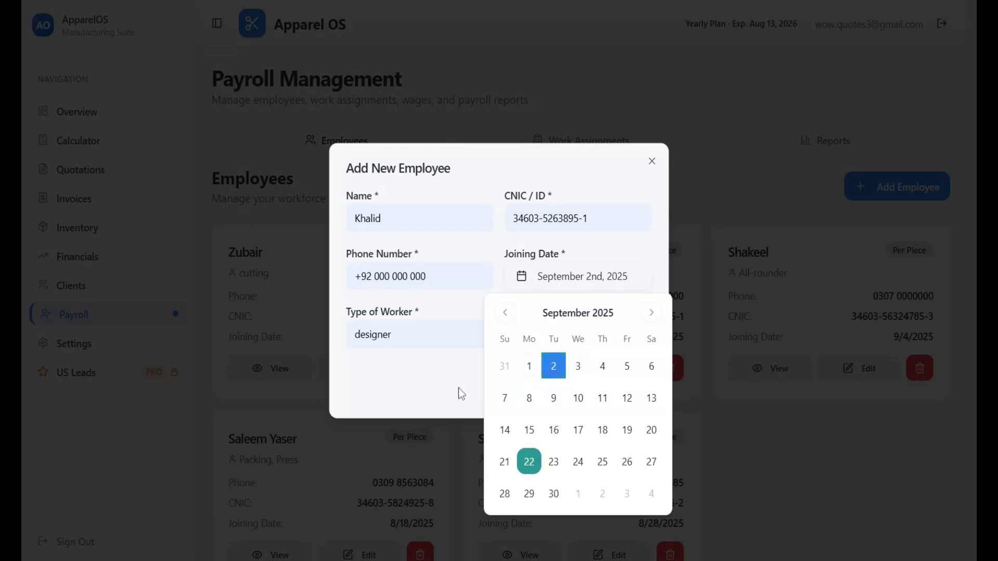
left_click(472, 374)
left_click(549, 347)
left_click(538, 388)
left_click(498, 363)
type("30000")
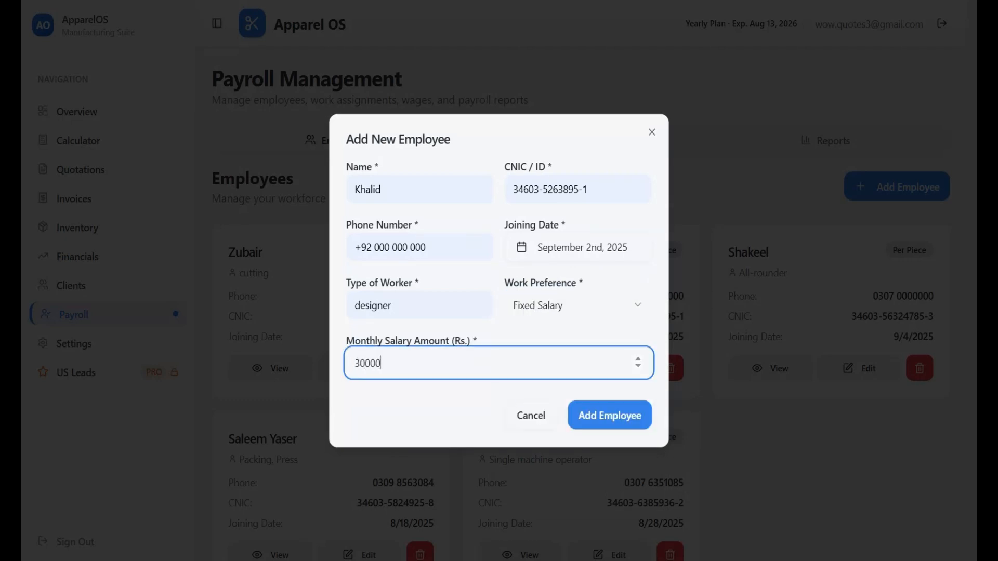
left_click(594, 422)
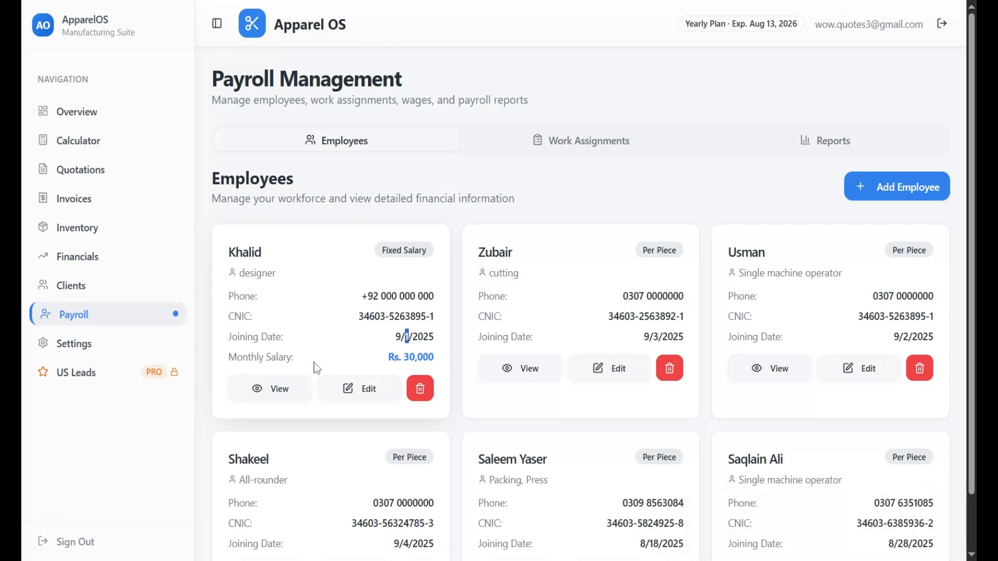
left_click_drag(383, 251, 440, 256)
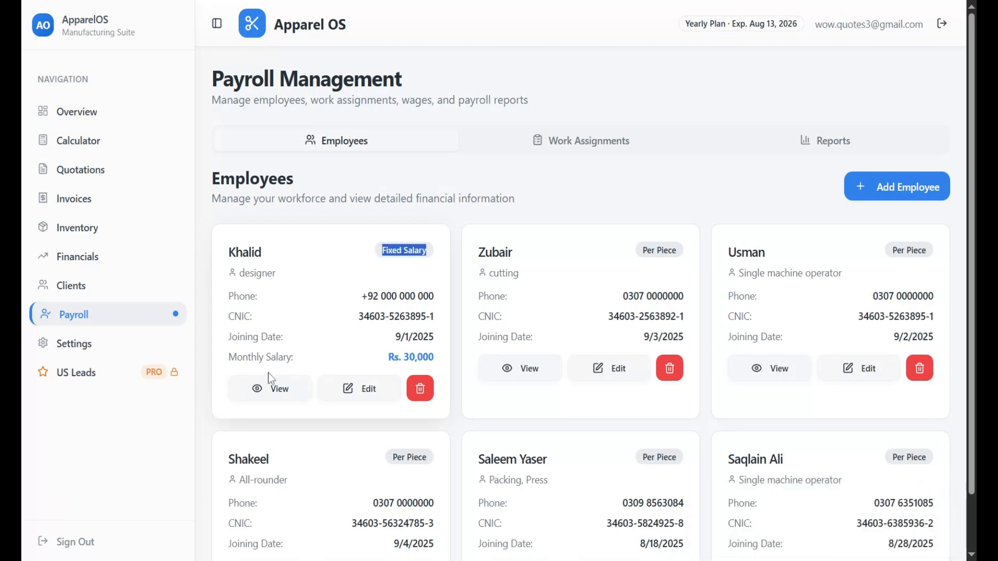
Open the new designer's details and examine the monthly salary, expected and paid figures
left_click(276, 399)
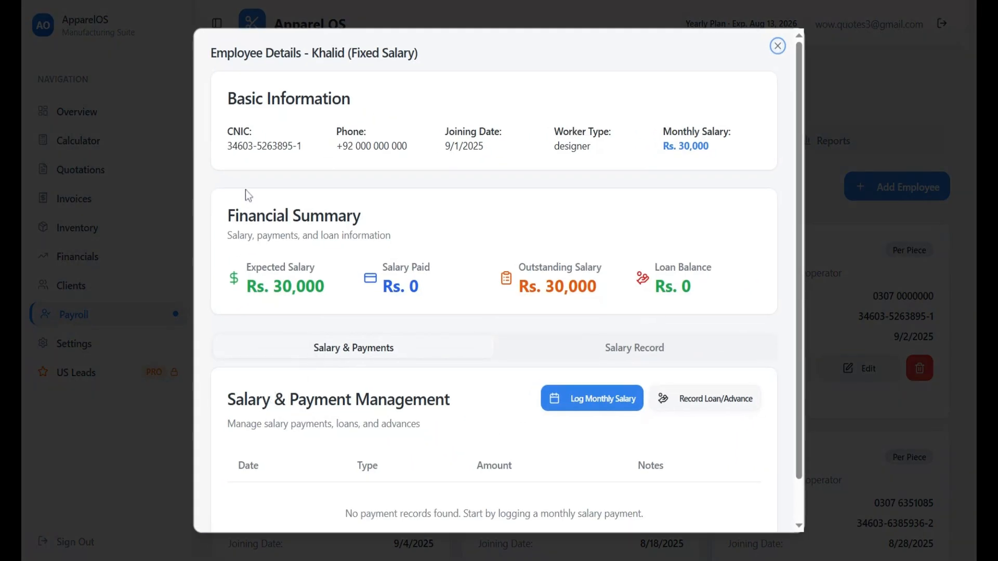
left_click_drag(663, 147, 730, 154)
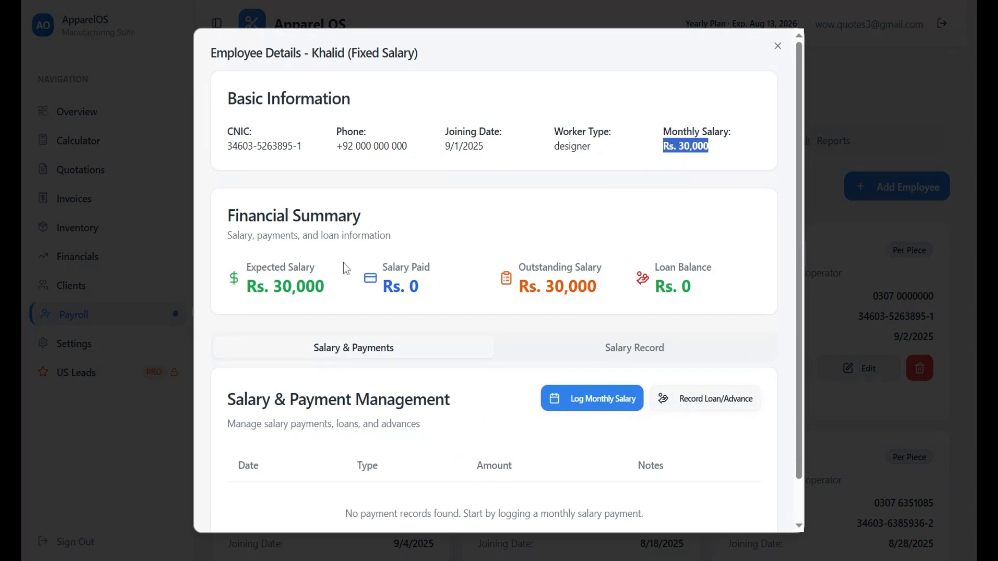
left_click_drag(246, 267, 325, 294)
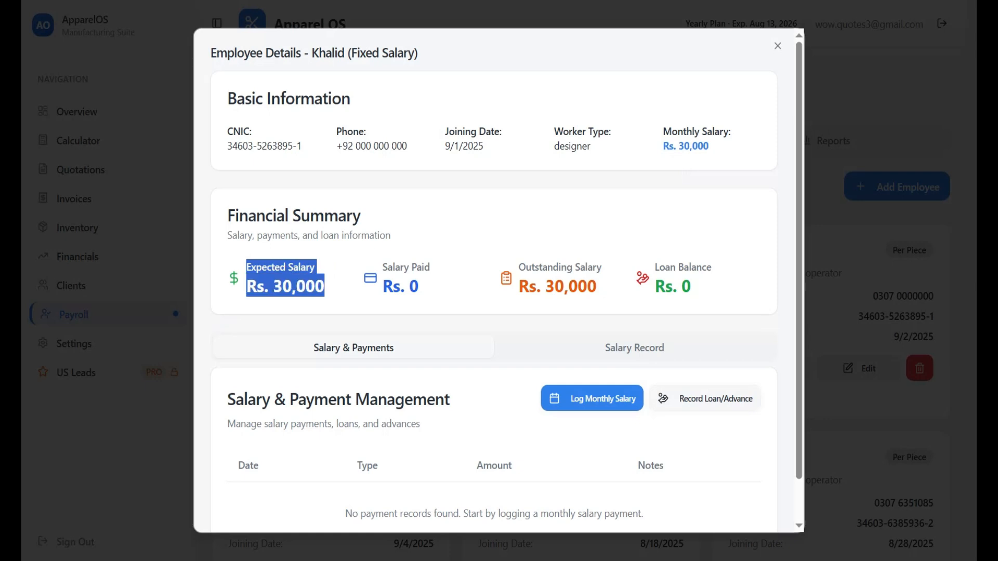
left_click_drag(382, 266, 438, 285)
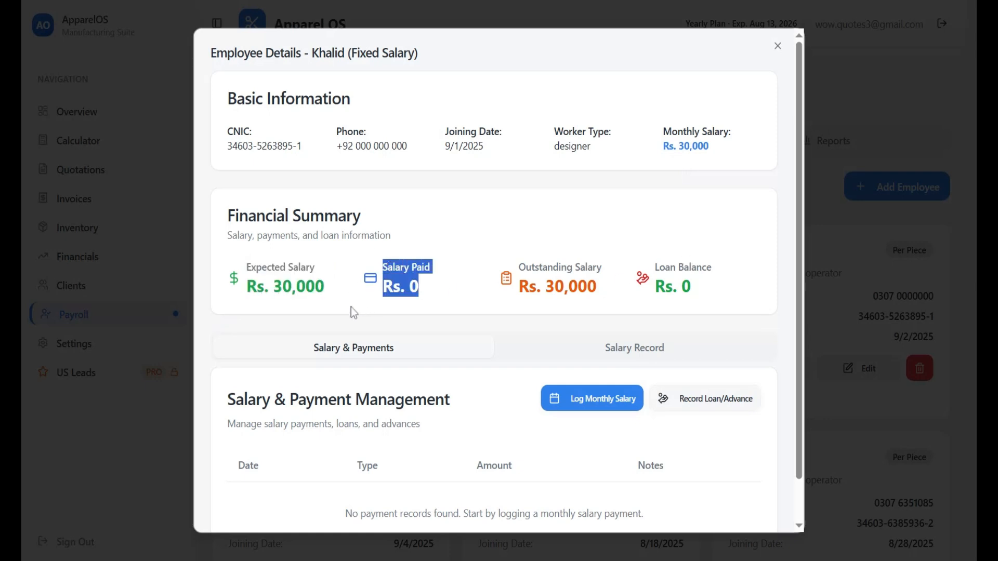
left_click_drag(246, 266, 338, 286)
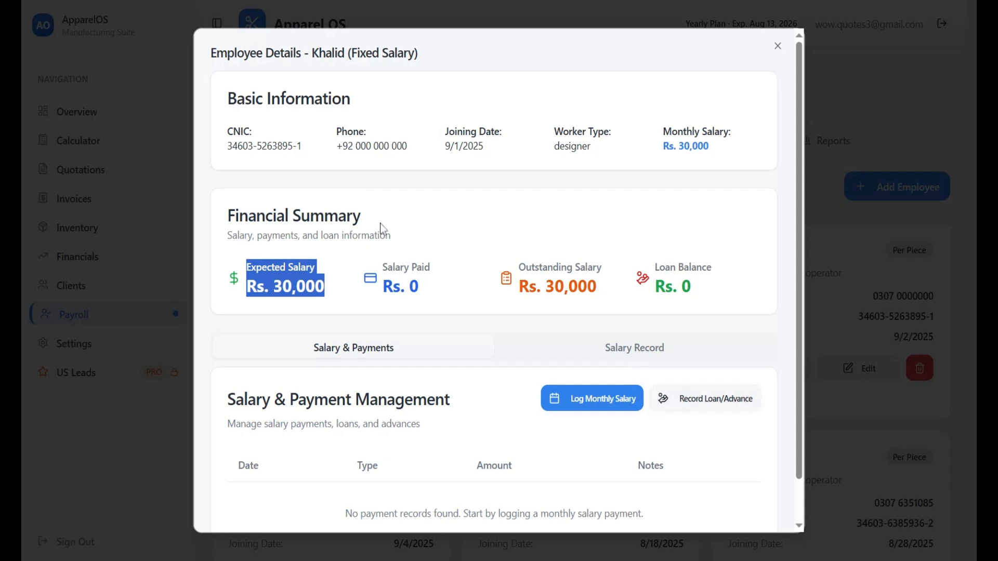
left_click(285, 307)
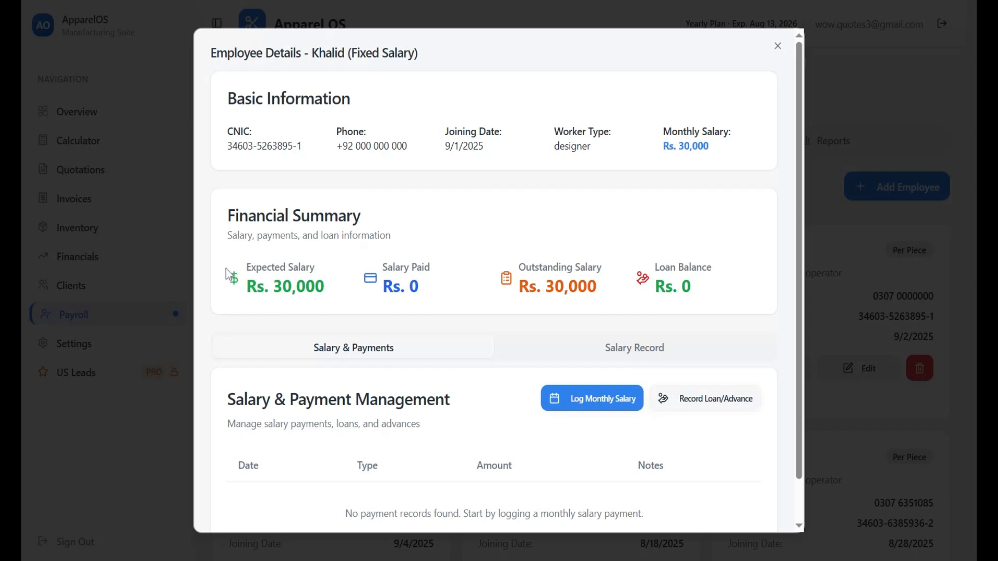
Compare the expected, paid and outstanding salary figures in the Financial Summary
left_click_drag(247, 268, 324, 288)
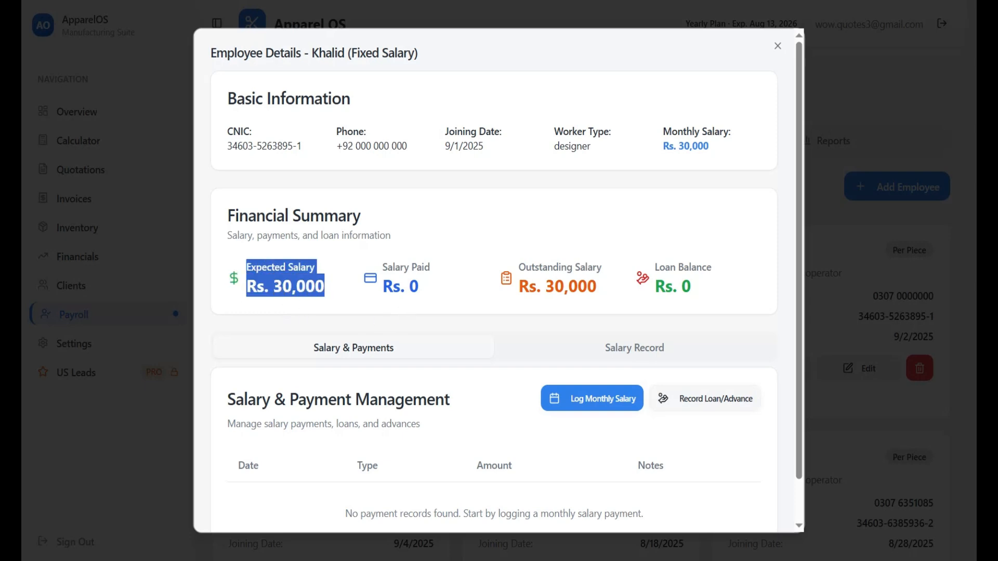
left_click_drag(383, 267, 426, 285)
left_click(434, 288)
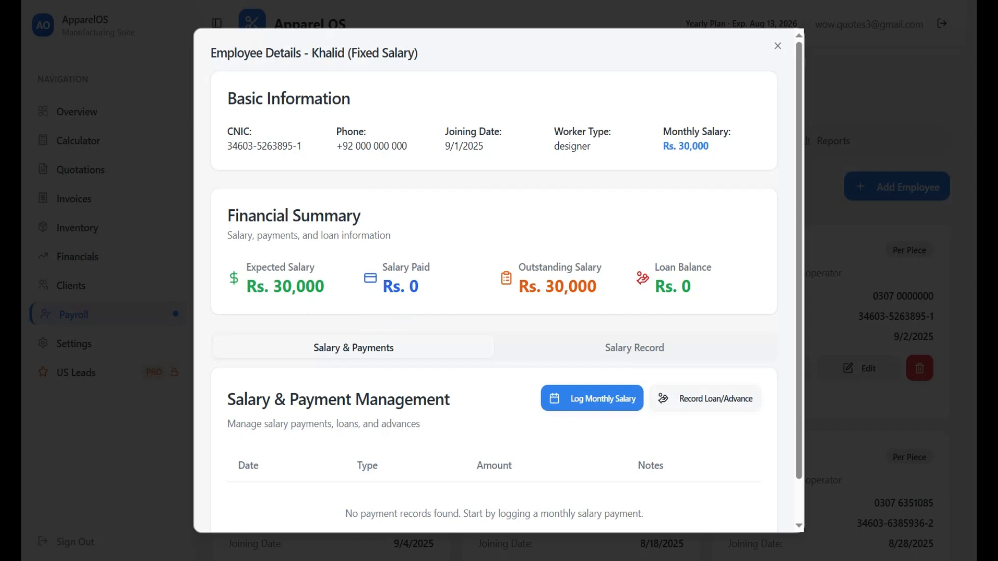
left_click_drag(246, 267, 322, 287)
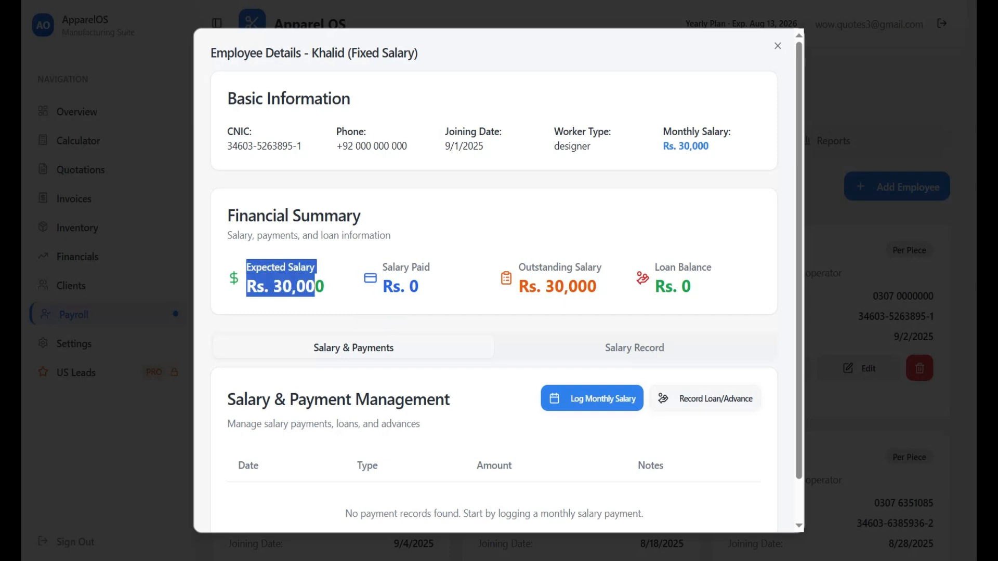
left_click_drag(383, 267, 446, 272)
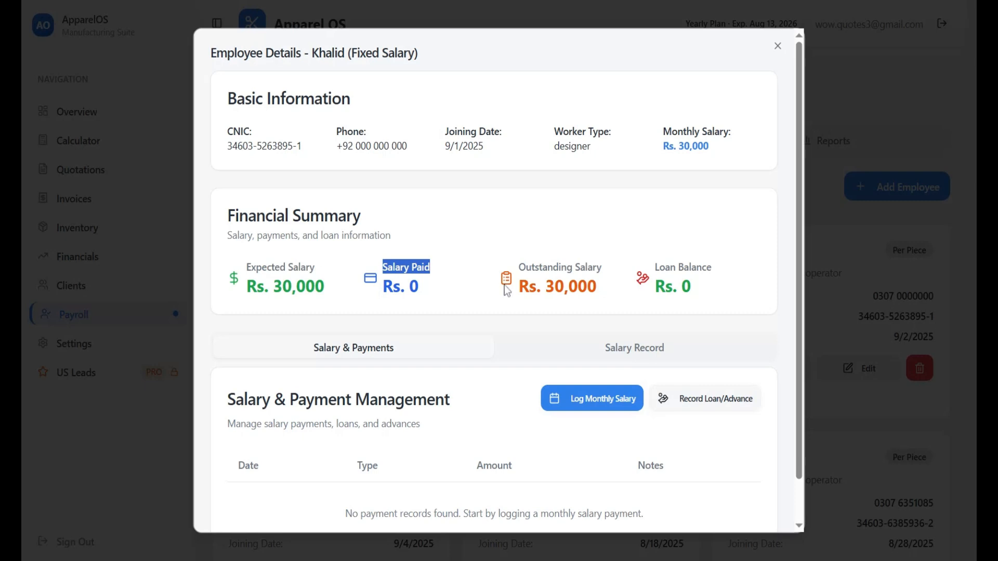
left_click_drag(519, 266, 598, 287)
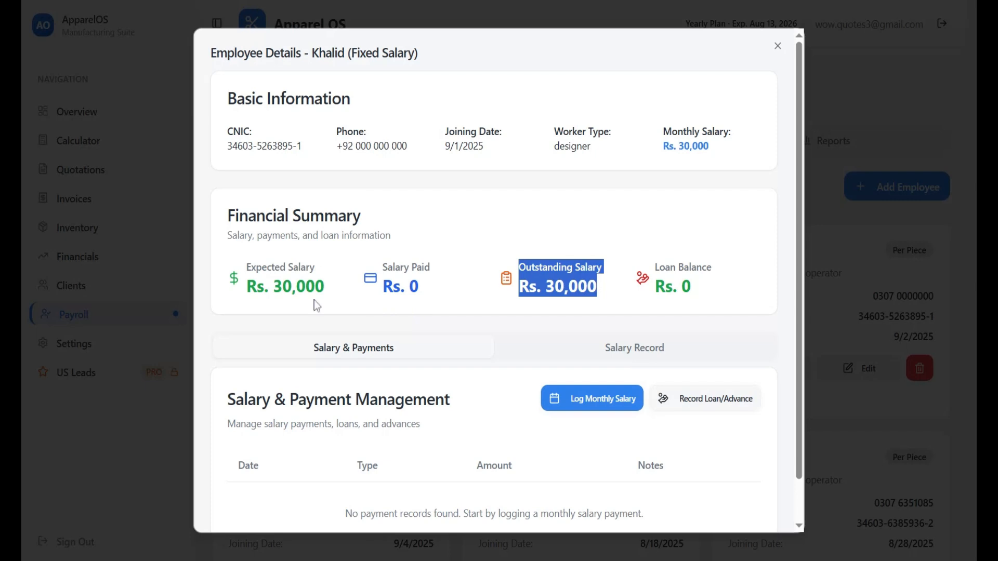
left_click(250, 261)
left_click_drag(250, 262, 336, 293)
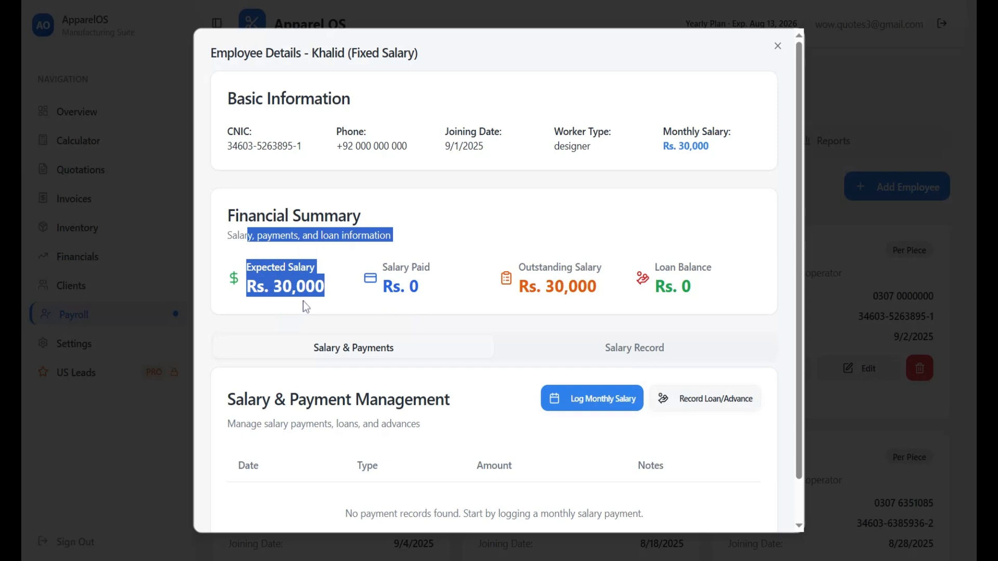
left_click(458, 263)
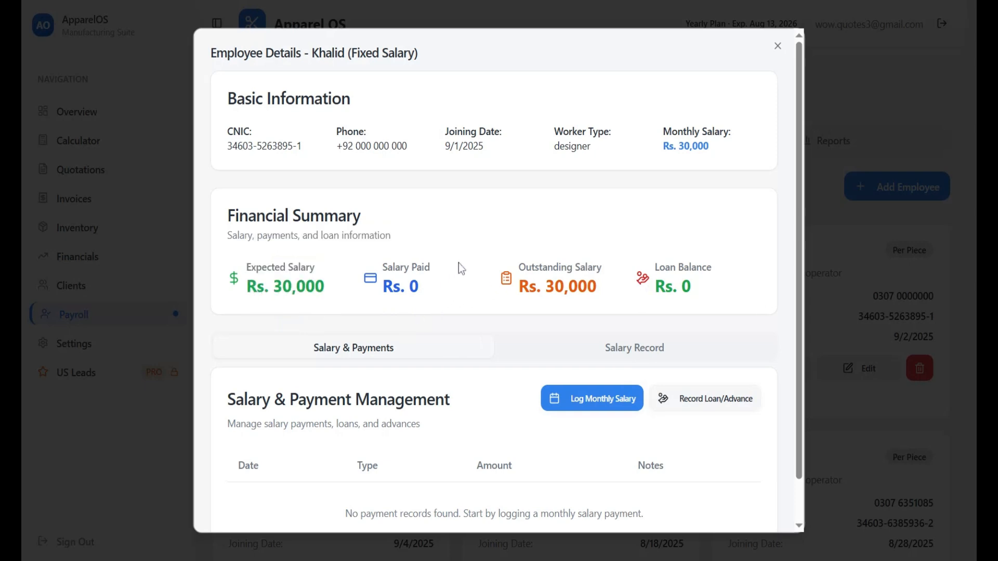
Bring up the Log Monthly Salary dialog further down the page
scroll(469, 317, "down", 1)
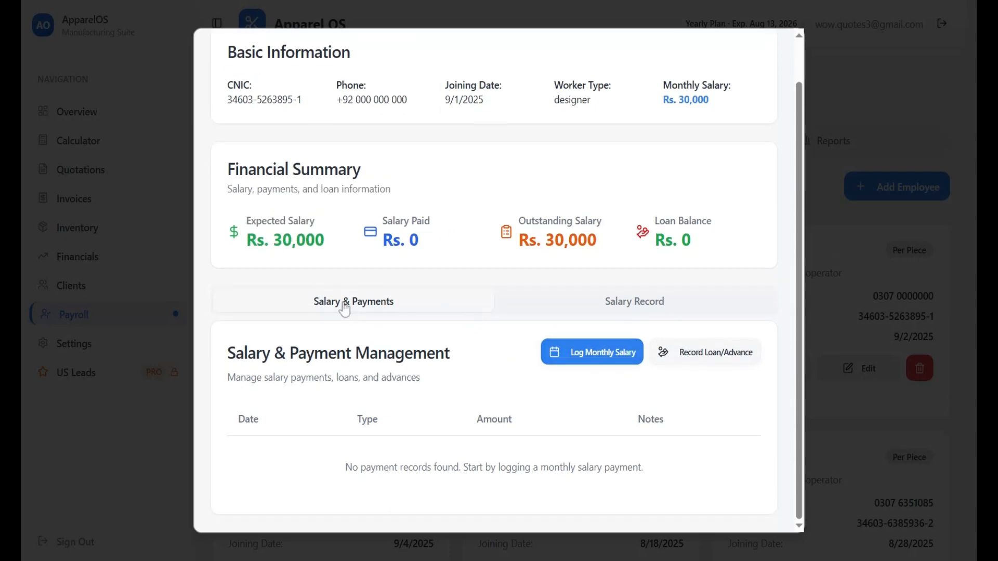
left_click(588, 354)
left_click_drag(367, 208, 368, 212)
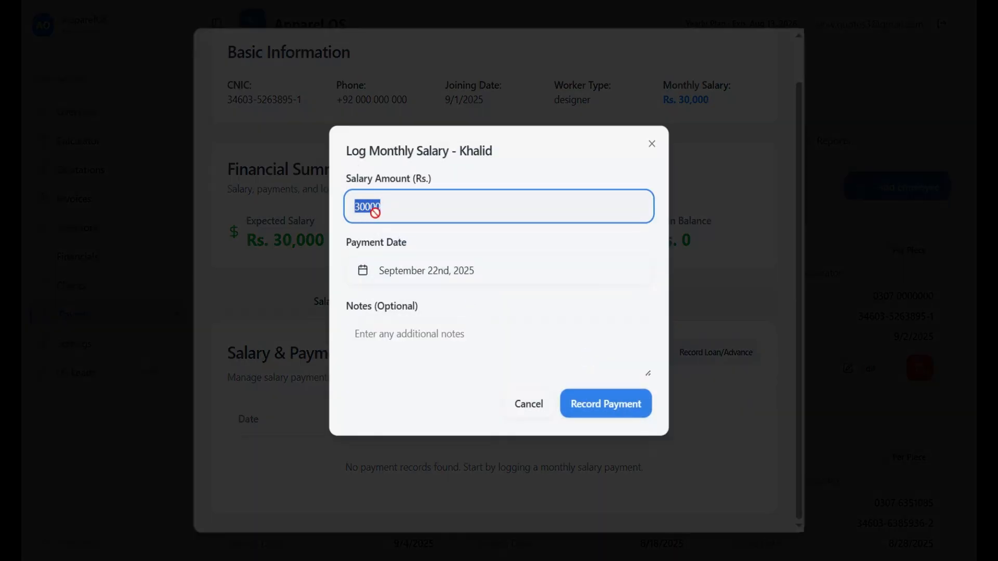
Record the Rs. 30000 salary payment with a late-September 2025 date and note 'first'
left_click(429, 279)
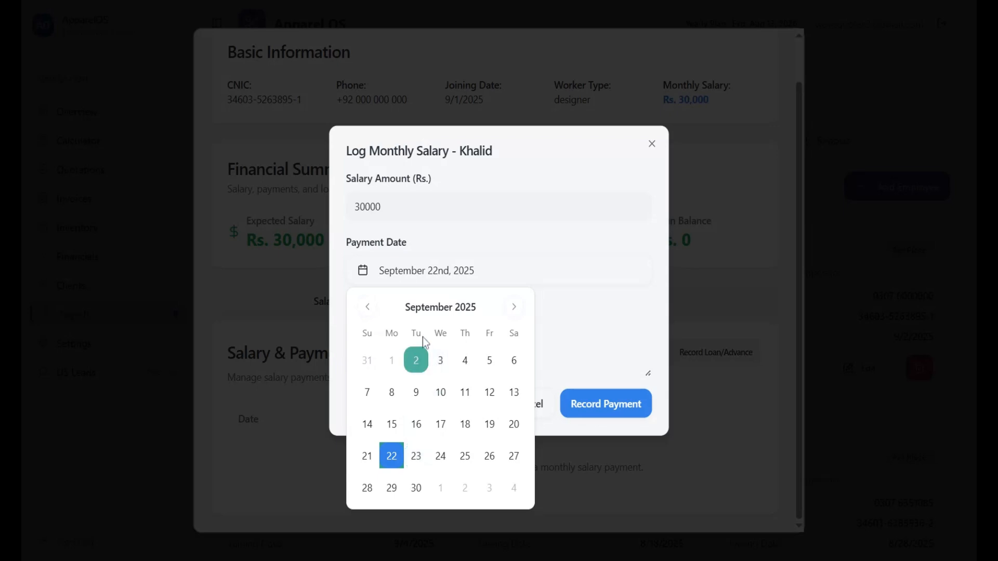
left_click_drag(405, 307, 466, 308)
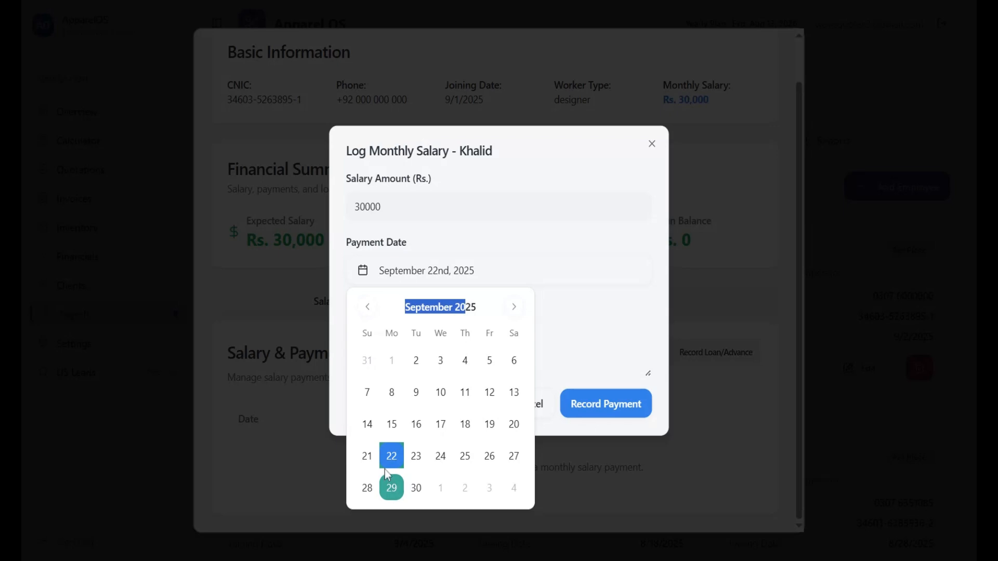
left_click(514, 307)
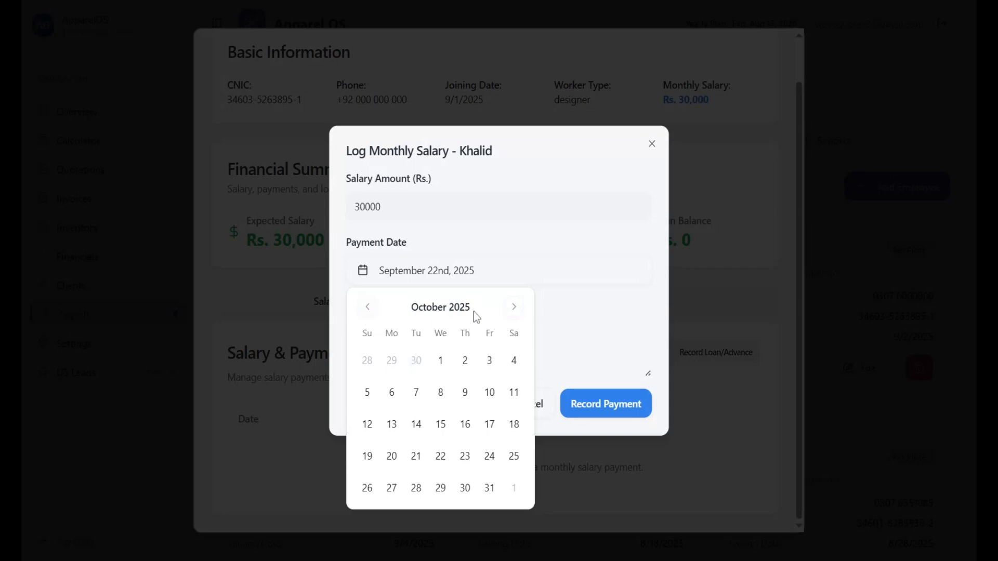
left_click(367, 307)
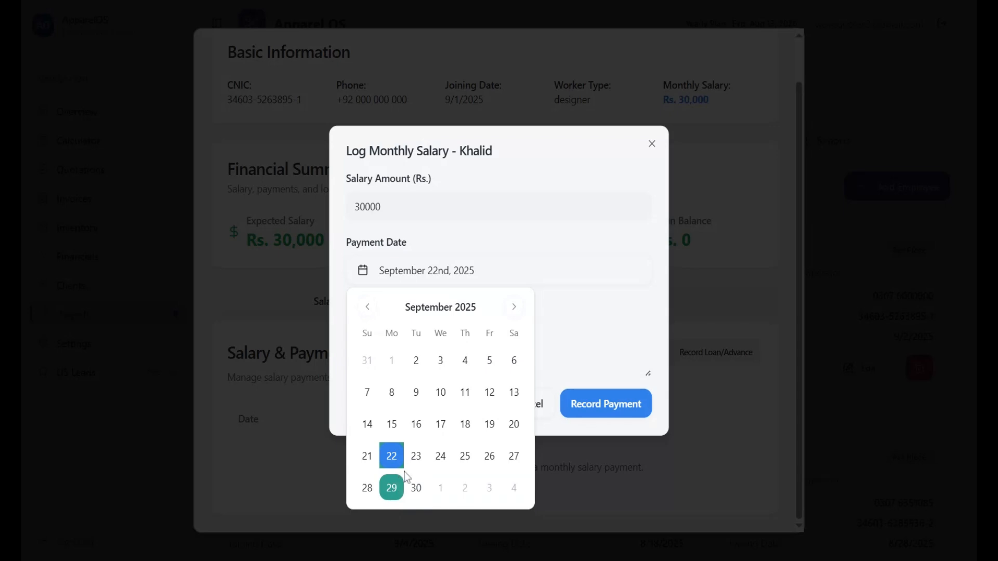
left_click(393, 494)
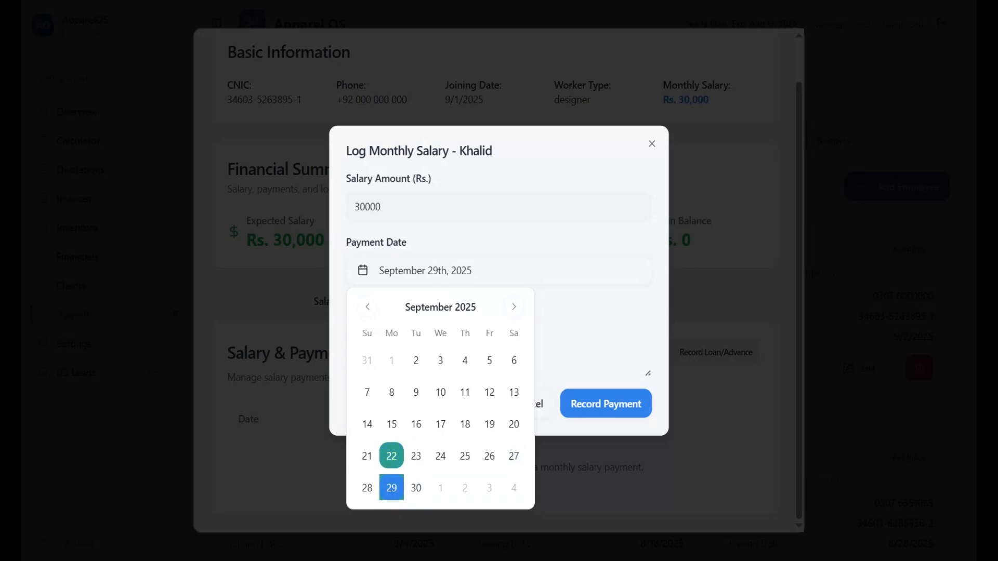
left_click(583, 343)
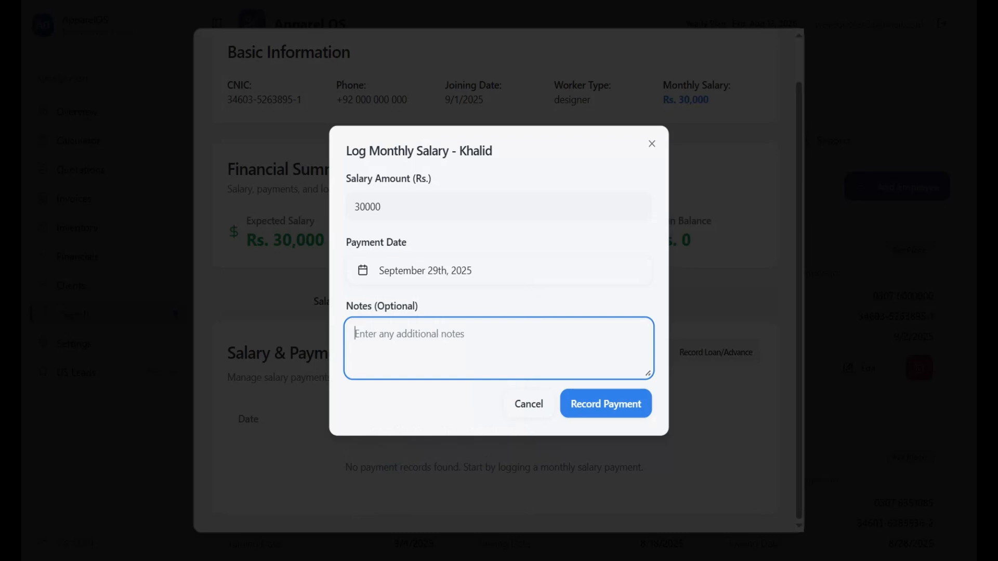
type("first")
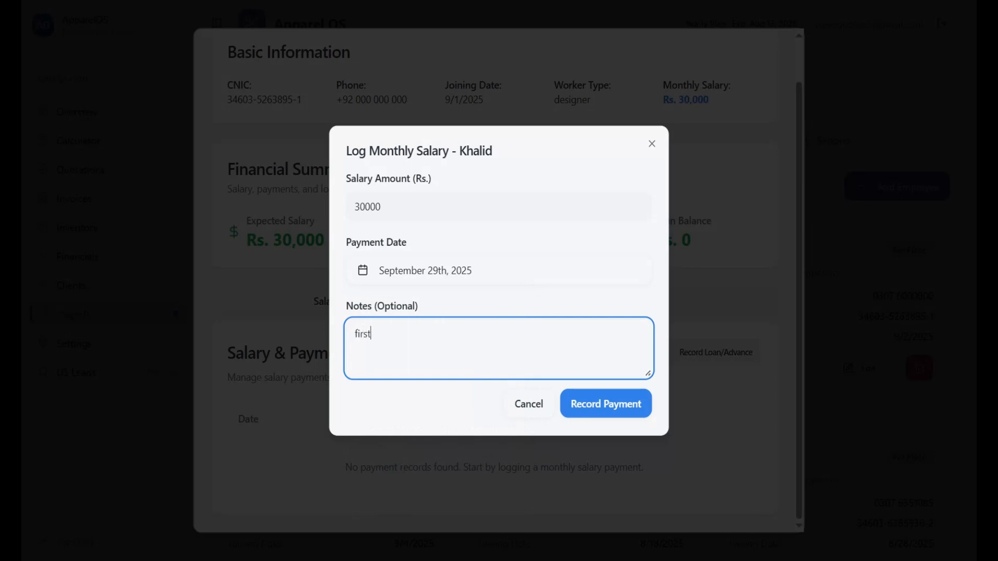
left_click(607, 418)
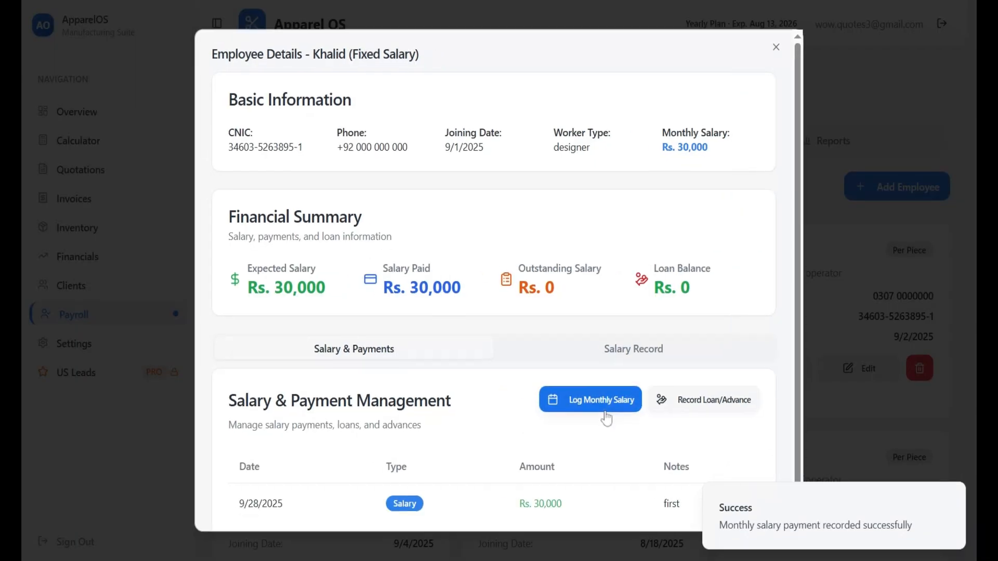
left_click_drag(247, 267, 315, 287)
left_click(318, 288)
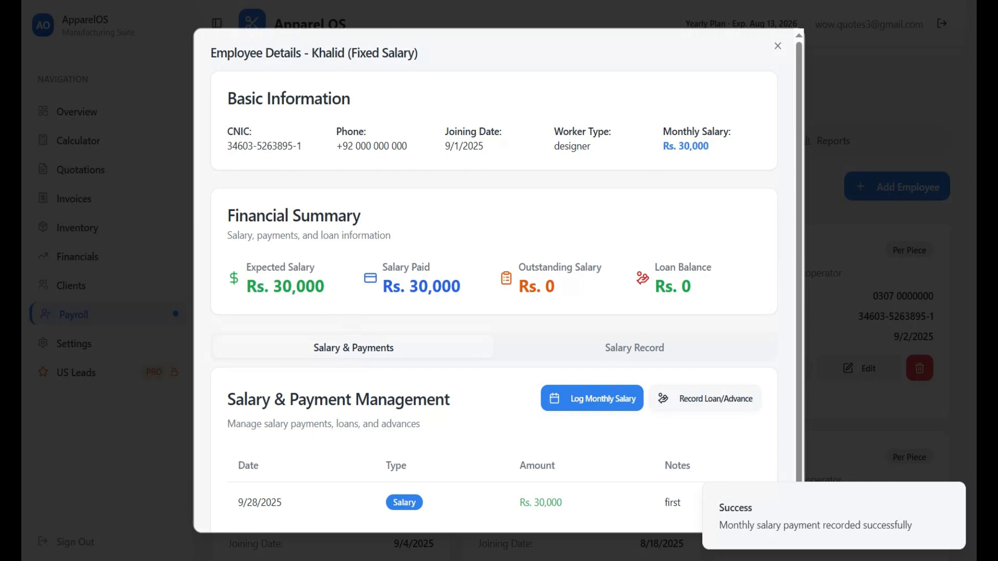
double_click(465, 291)
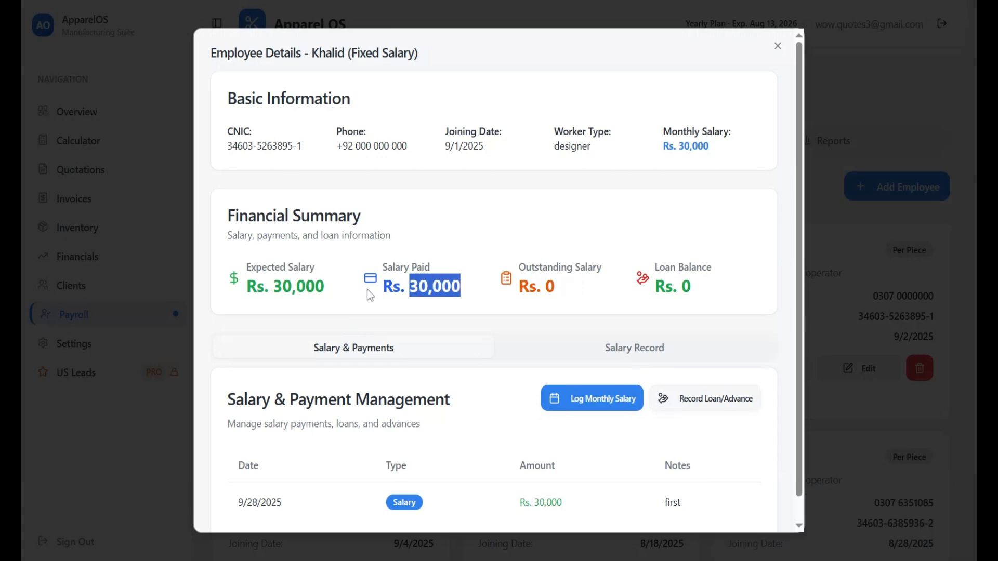
left_click_drag(519, 271, 572, 290)
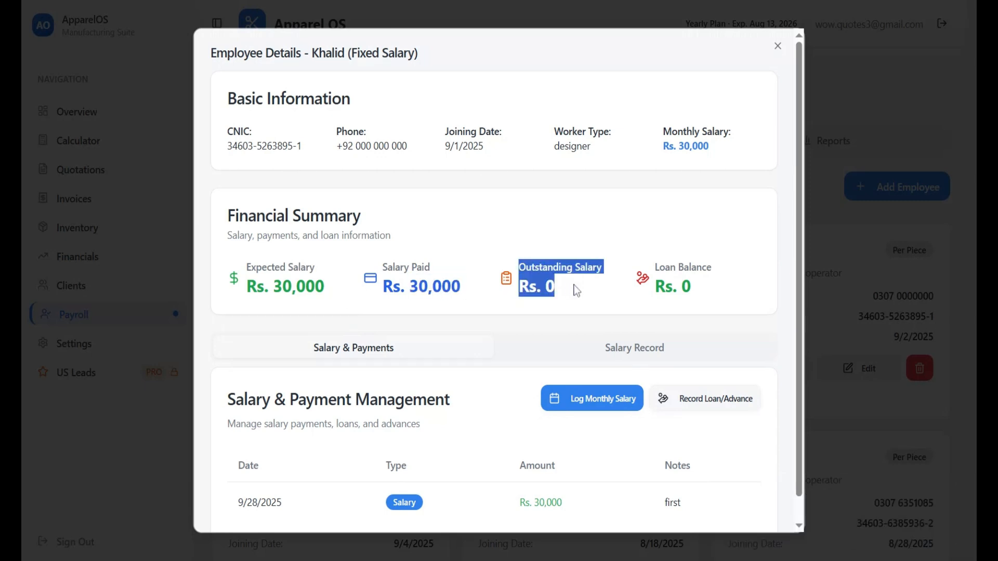
scroll(581, 287, "down", 1)
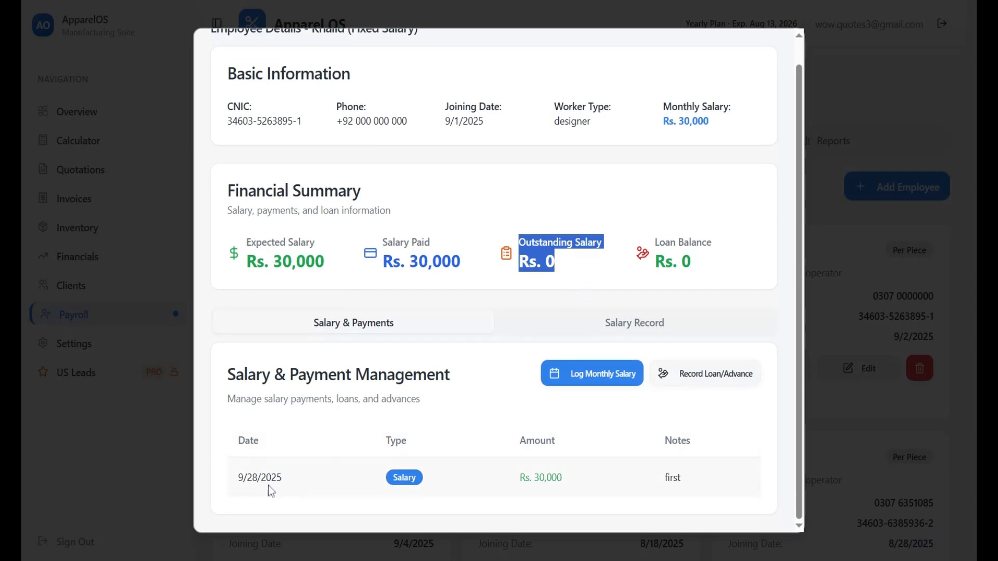
left_click_drag(394, 477, 431, 484)
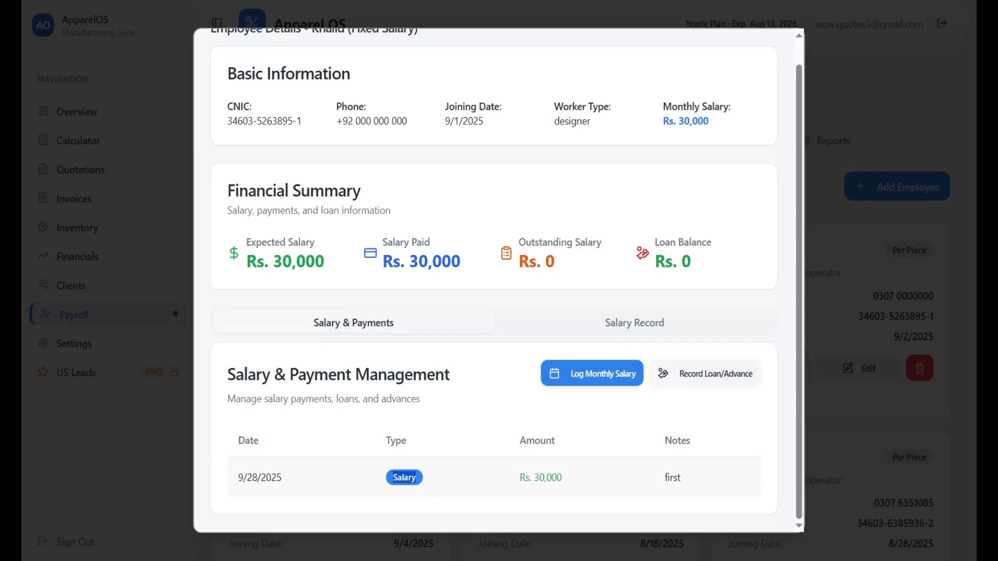
left_click_drag(237, 477, 316, 479)
left_click(634, 327)
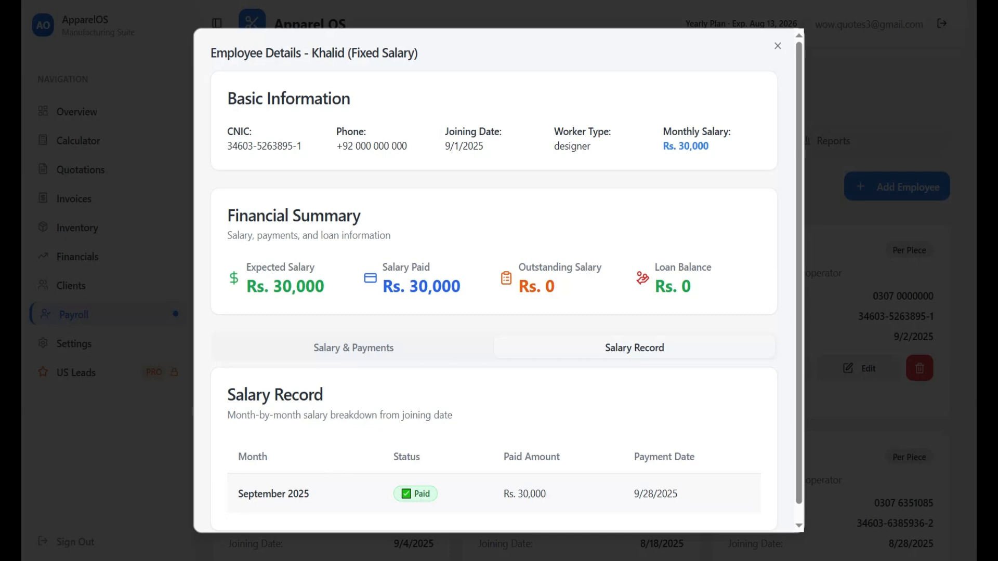
left_click(373, 349)
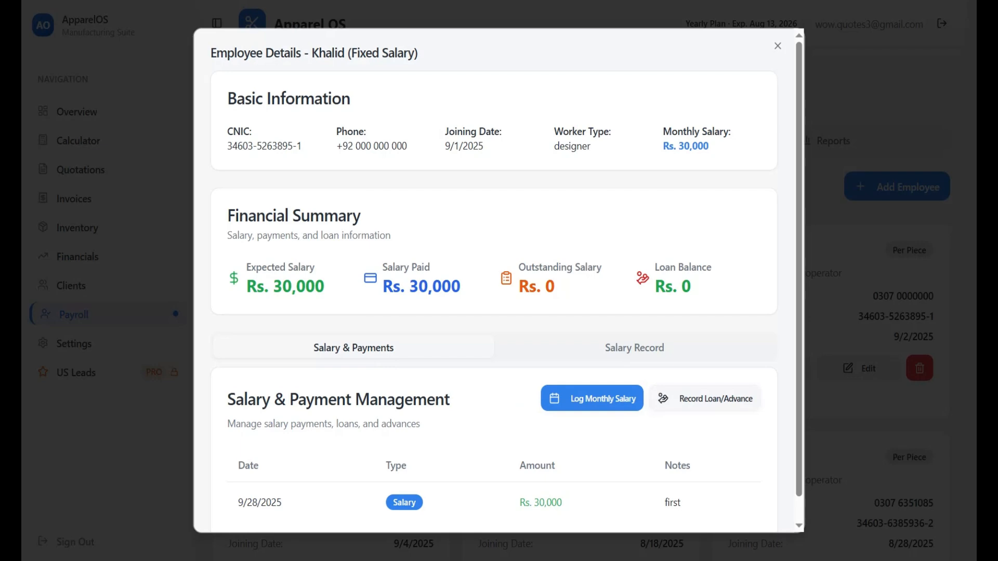
left_click(700, 412)
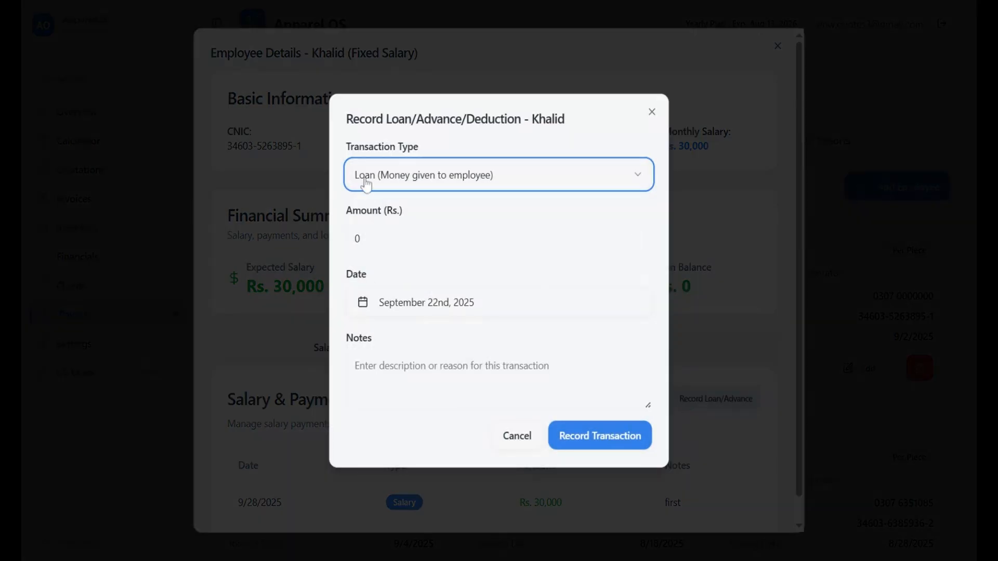
Record a Loan of 10000 dated September 19th, 2025 with note 'bike loan'
left_click(431, 189)
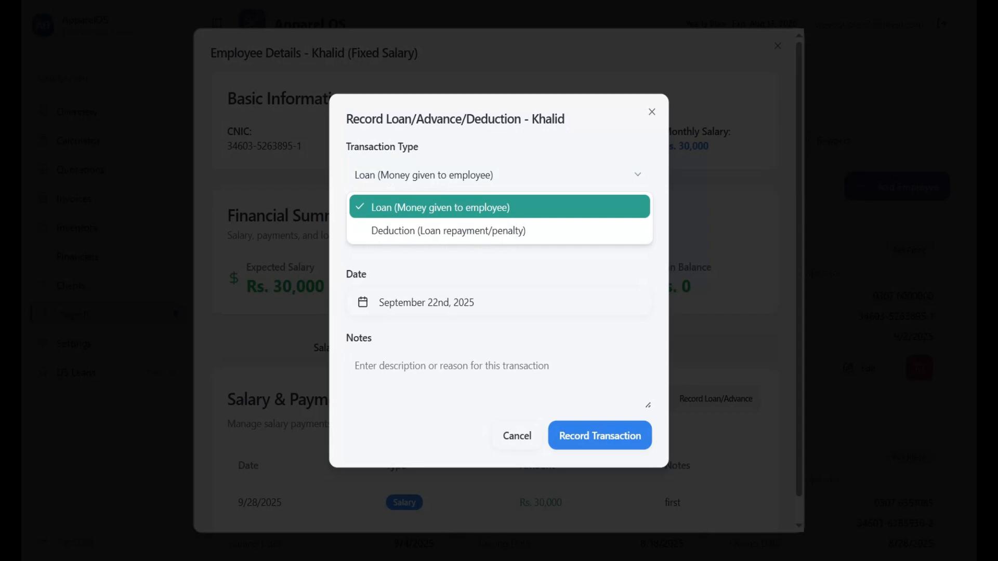
left_click(380, 208)
double_click(343, 238)
type("10000")
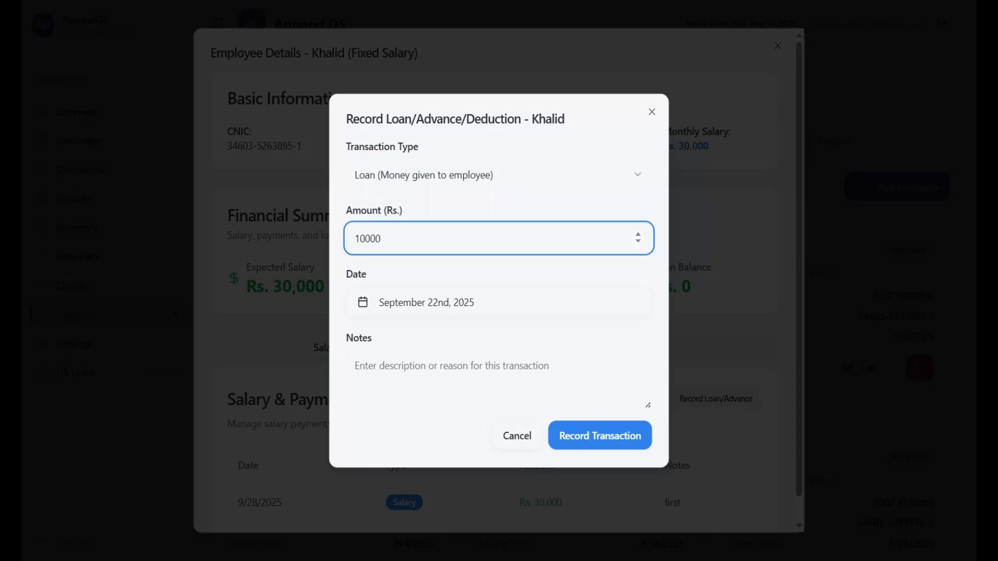
left_click(463, 307)
left_click(490, 460)
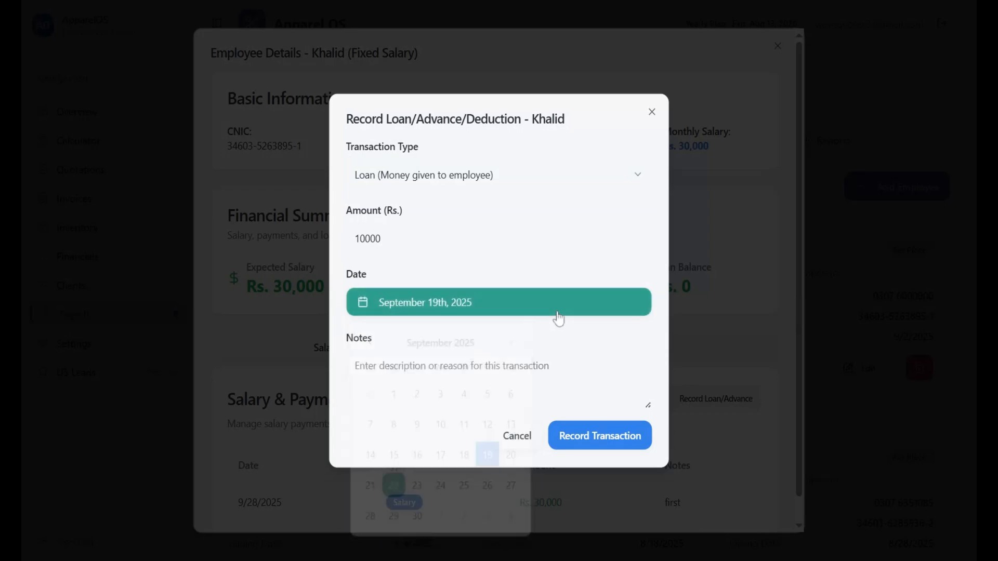
key("Tab")
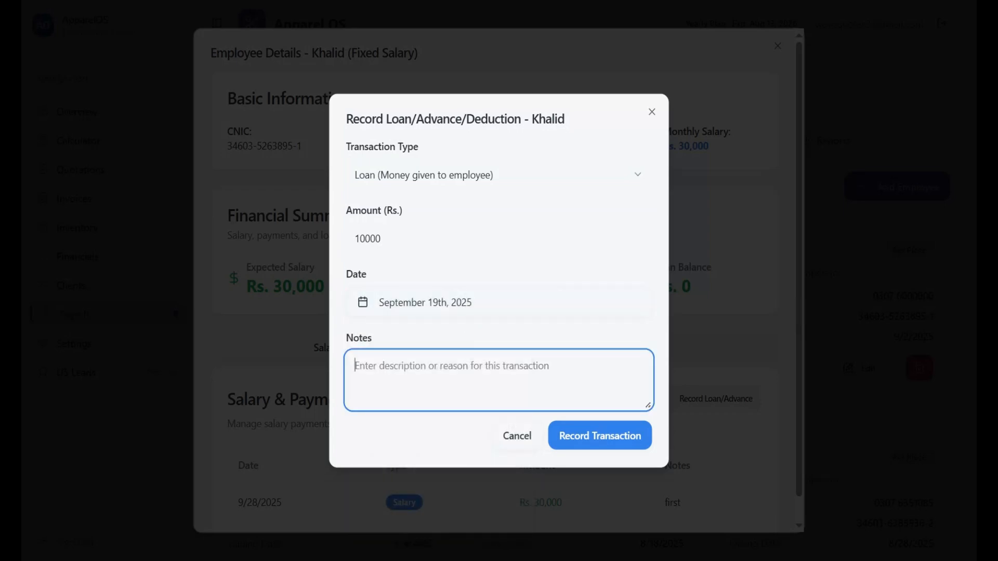
type("bik")
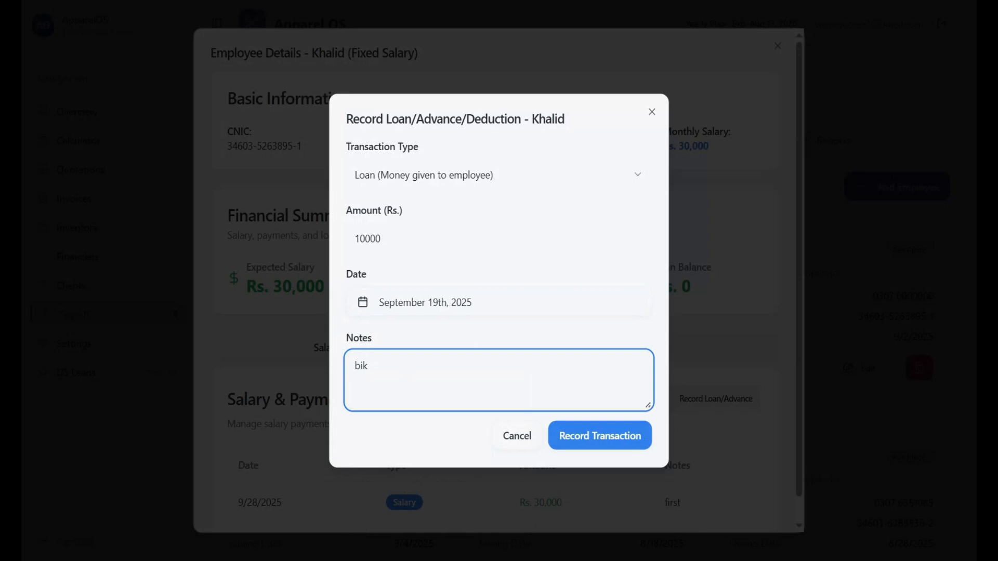
type("e loan")
left_click(581, 441)
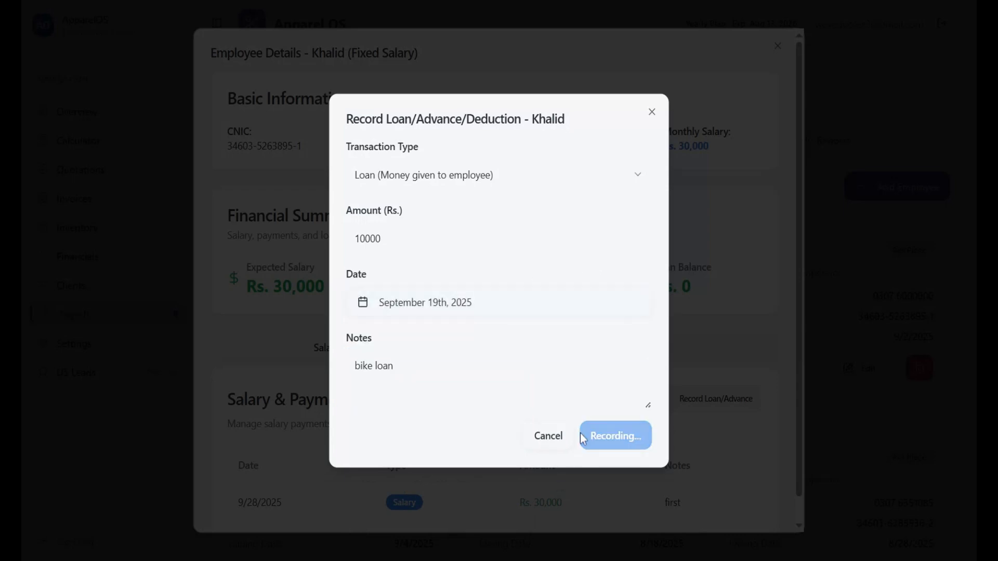
Check the new bike loan row's date, 10,000 amount and note, plus the Rs. 10,000 loan balance
scroll(523, 333, "down", 1)
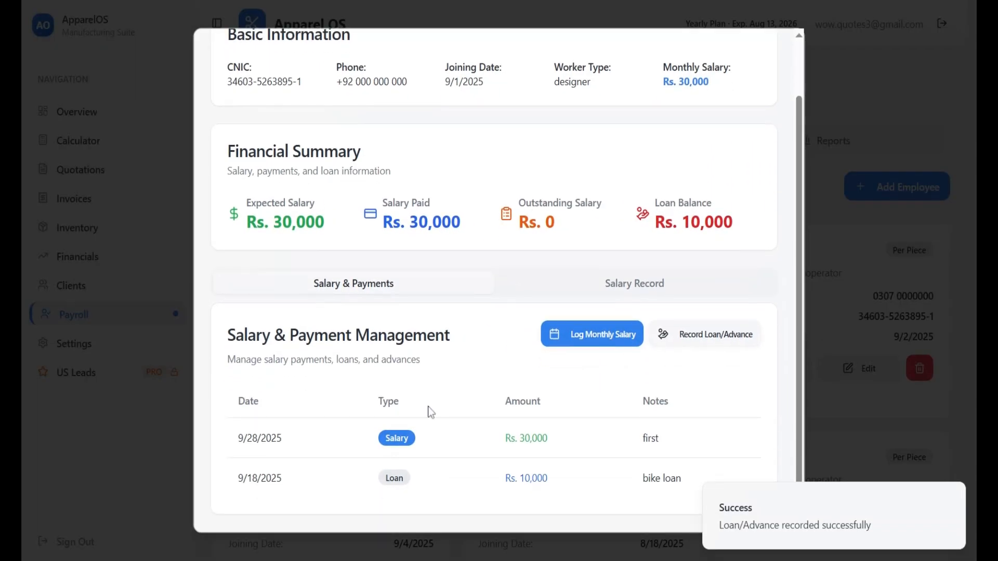
left_click_drag(226, 480, 265, 478)
left_click_drag(363, 479, 478, 478)
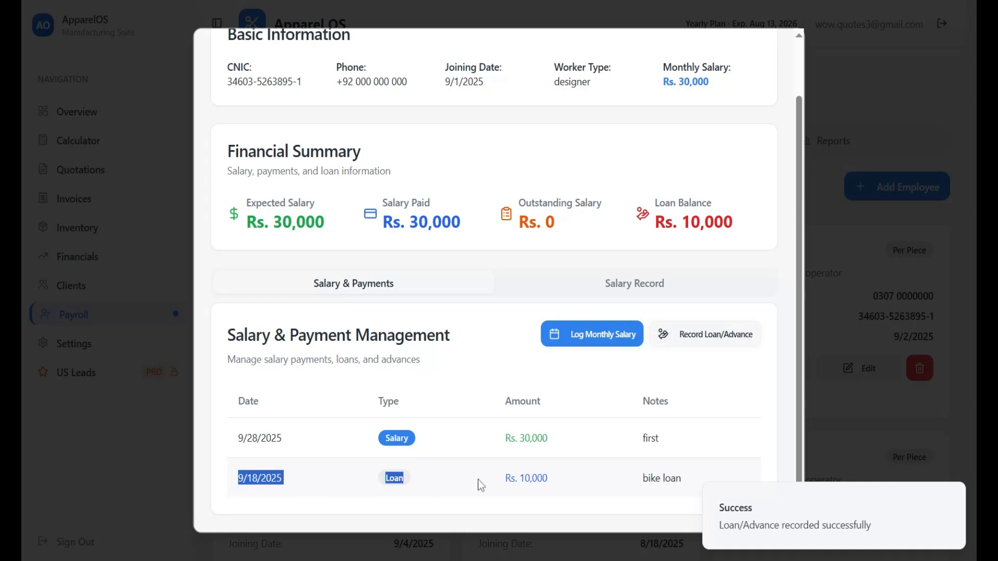
left_click(262, 484)
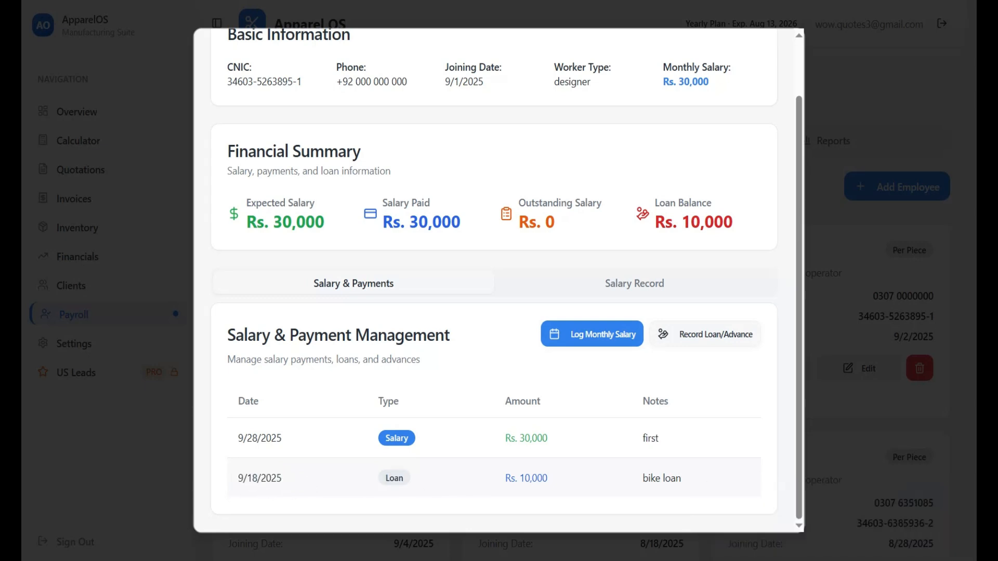
left_click_drag(252, 478, 246, 478)
left_click(298, 479)
left_click_drag(517, 478, 548, 478)
left_click_drag(642, 478, 687, 479)
left_click_drag(648, 209, 744, 222)
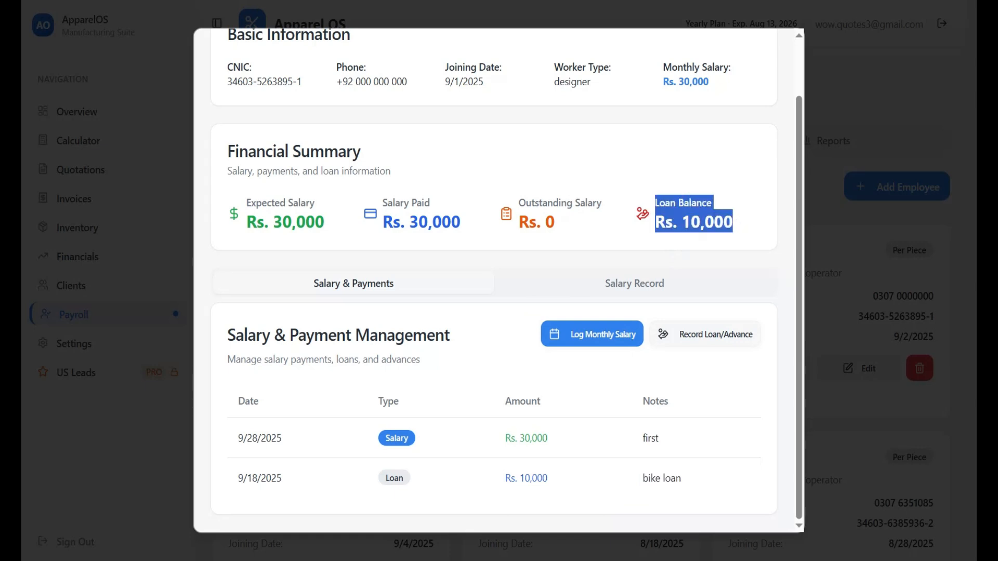
left_click(610, 182)
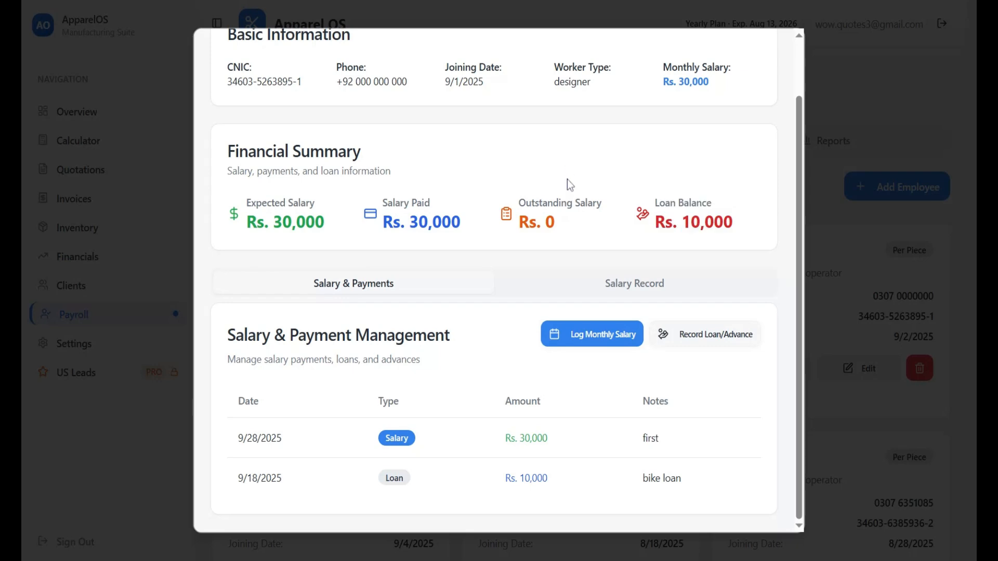
Record a Deduction of 10000 dated September 24th, 2025 with note 'uyfyd'
left_click(712, 334)
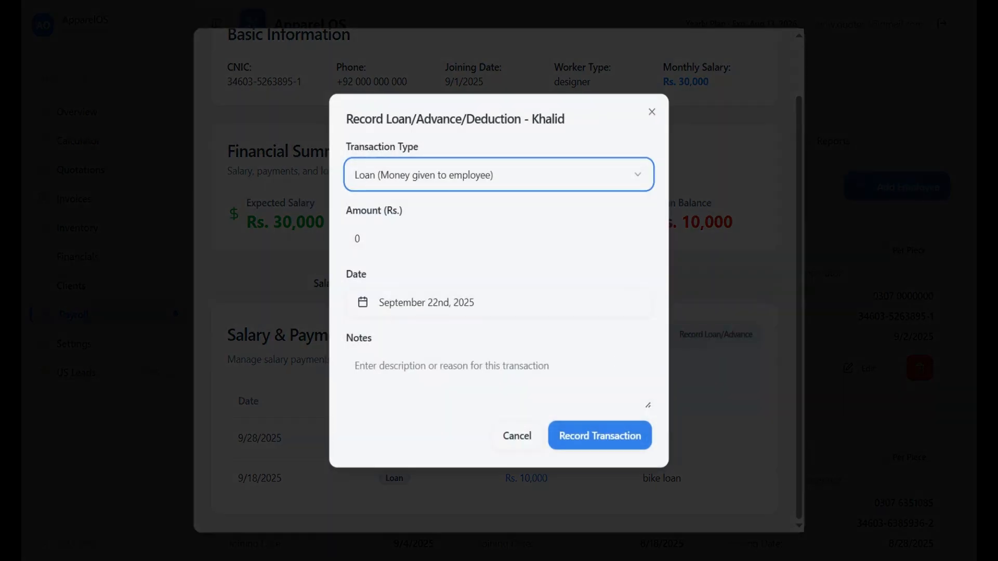
left_click(400, 185)
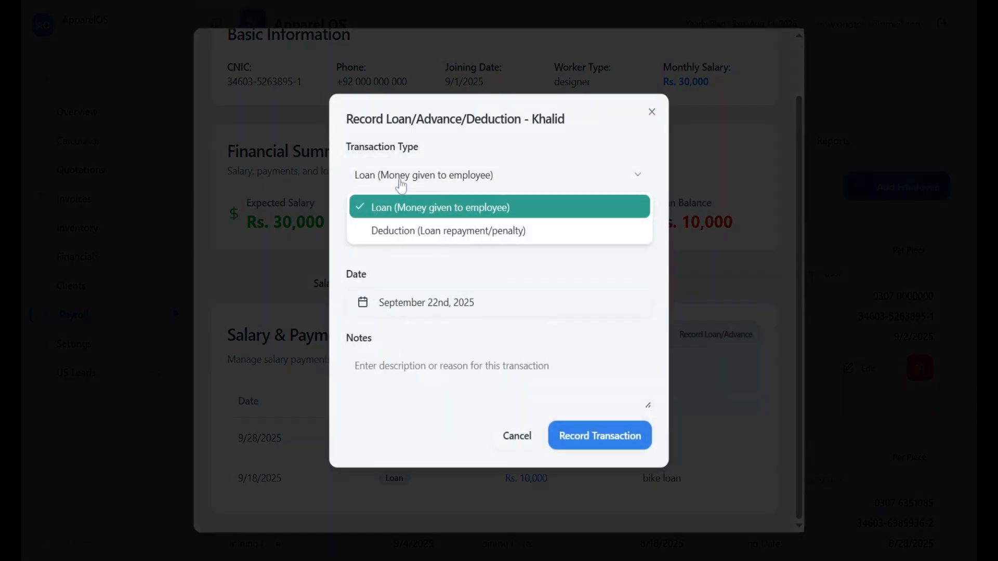
left_click(386, 233)
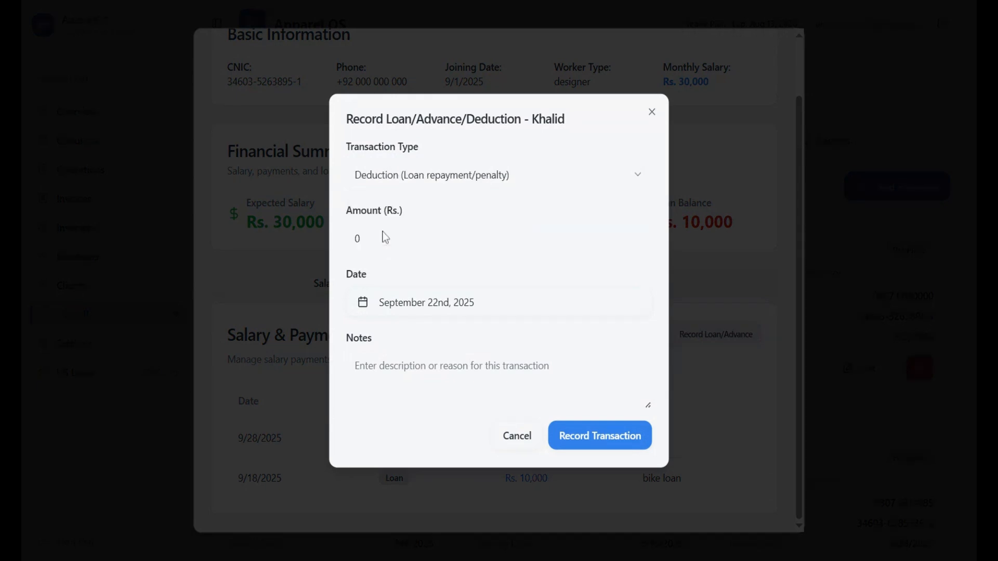
key("Tab")
type("10000")
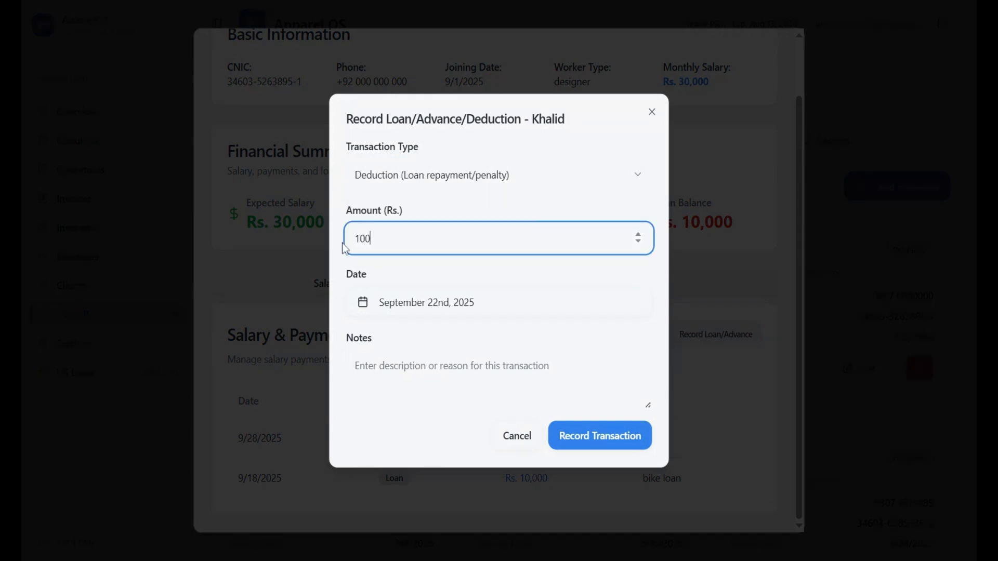
left_click(401, 310)
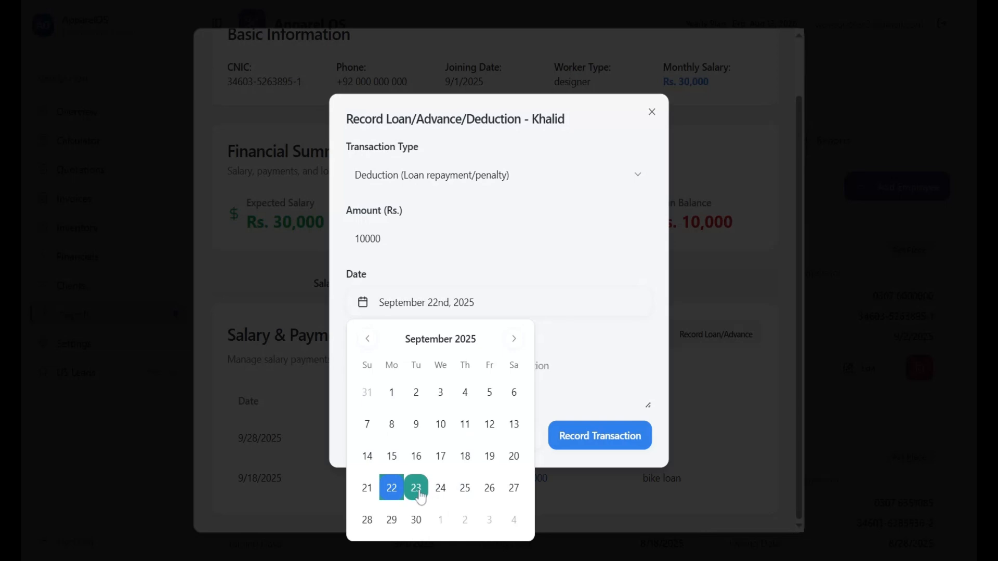
left_click(441, 491)
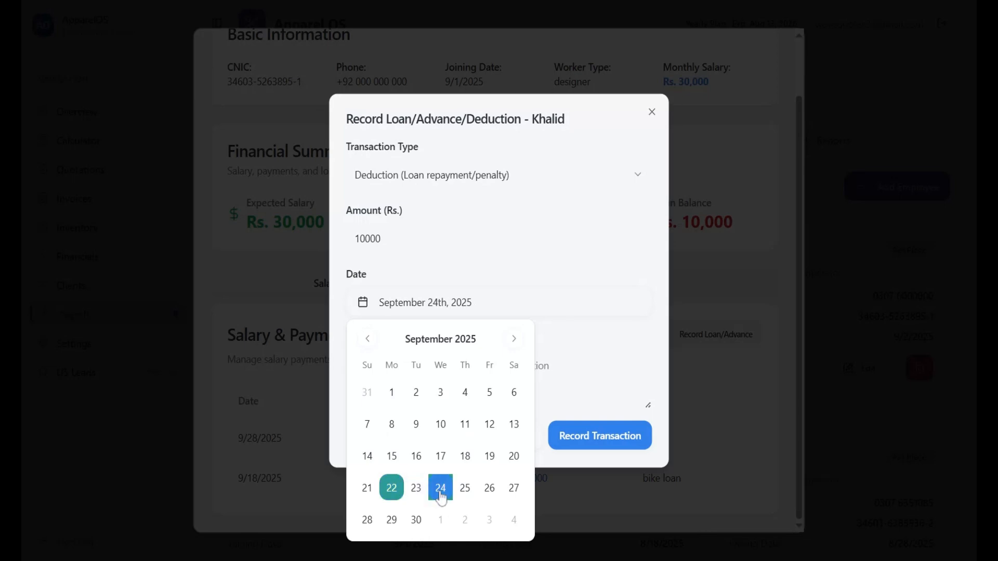
left_click(607, 340)
left_click(478, 378)
type("uyfyd")
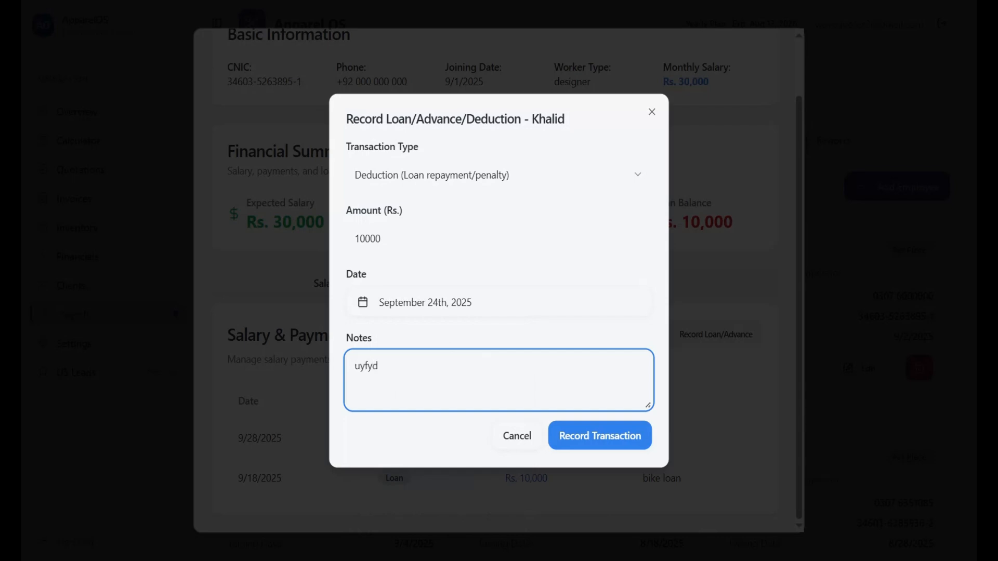
left_click(592, 438)
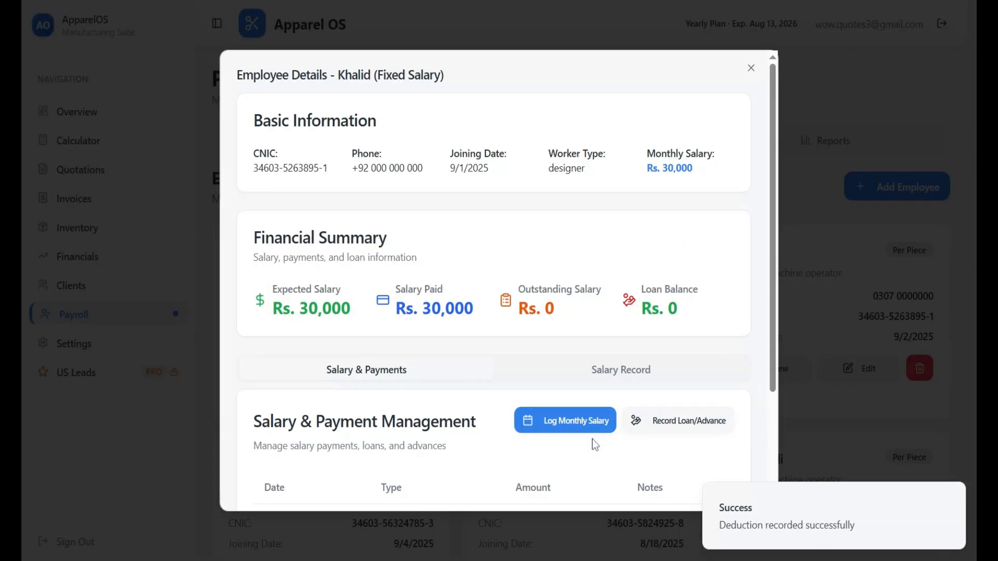
left_click_drag(655, 267, 599, 329)
scroll(552, 341, "down", 2)
left_click_drag(238, 438, 685, 434)
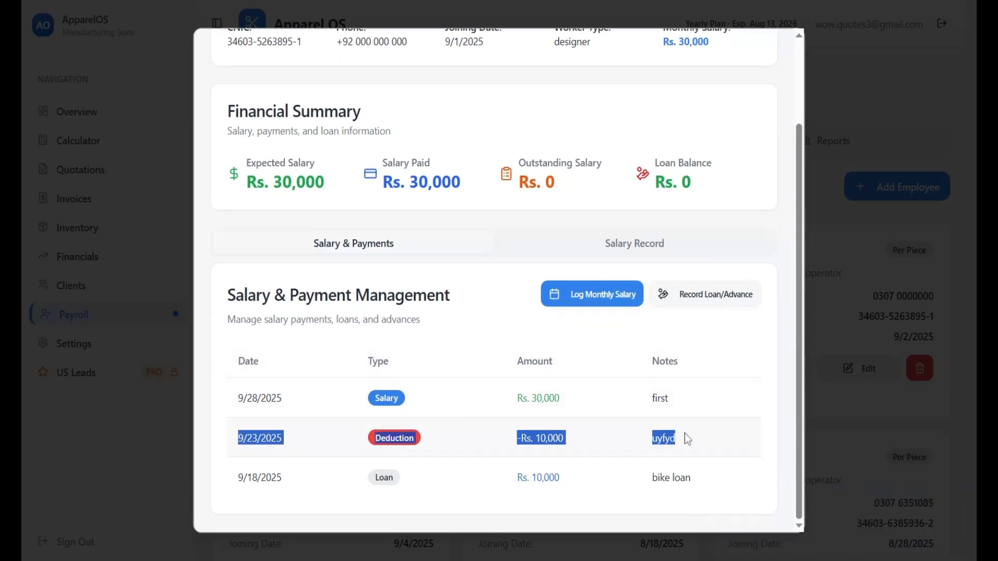
scroll(401, 327, "up", 2)
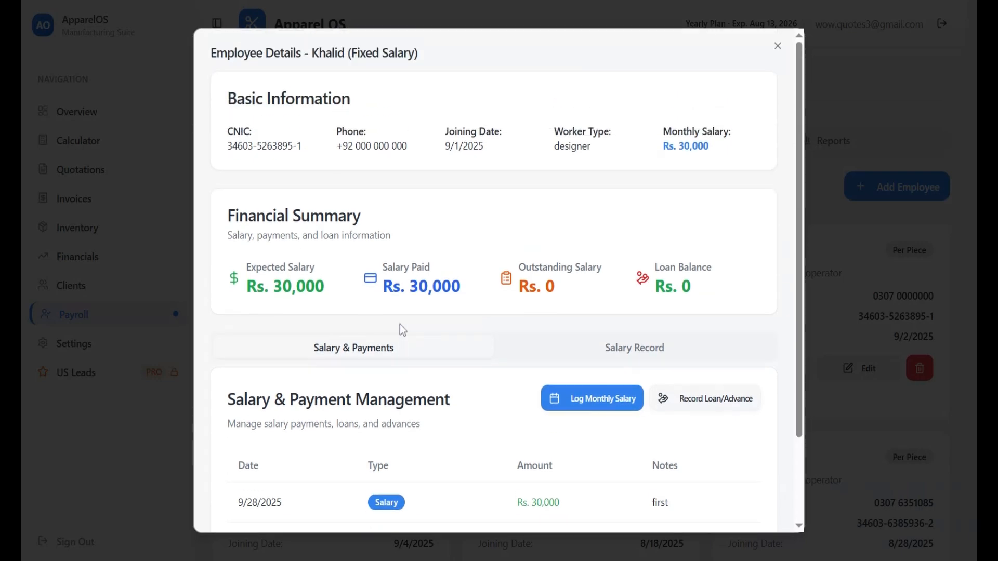